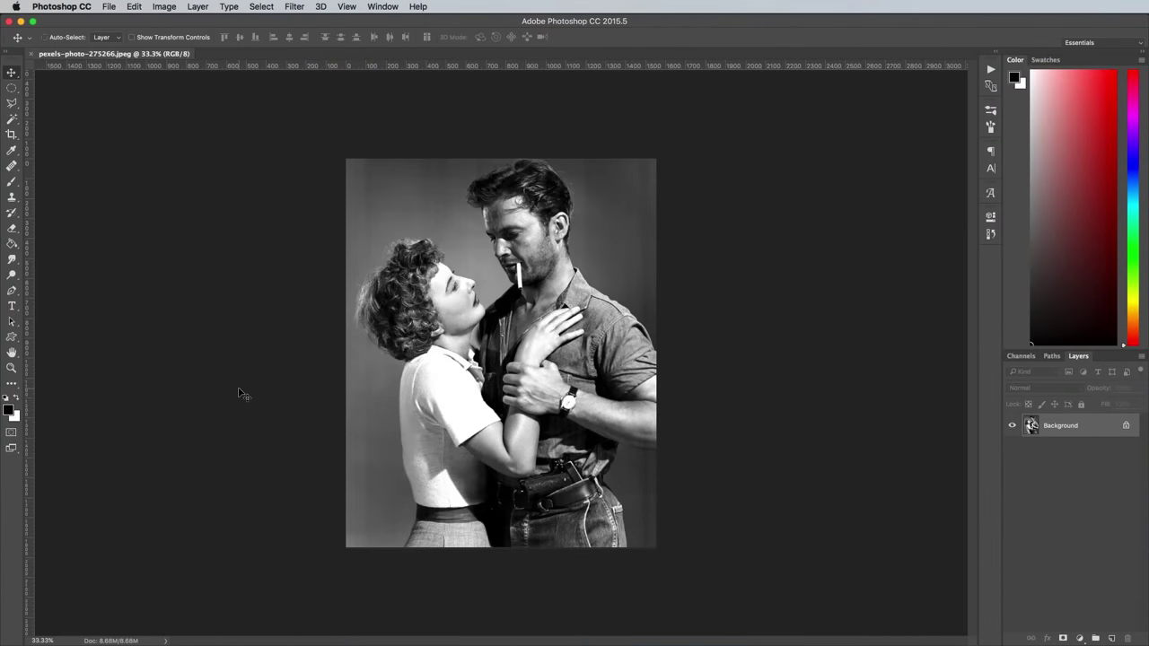
Open the skull photo pexels-photo-196427.jpeg from the desktop
key("super+equal")
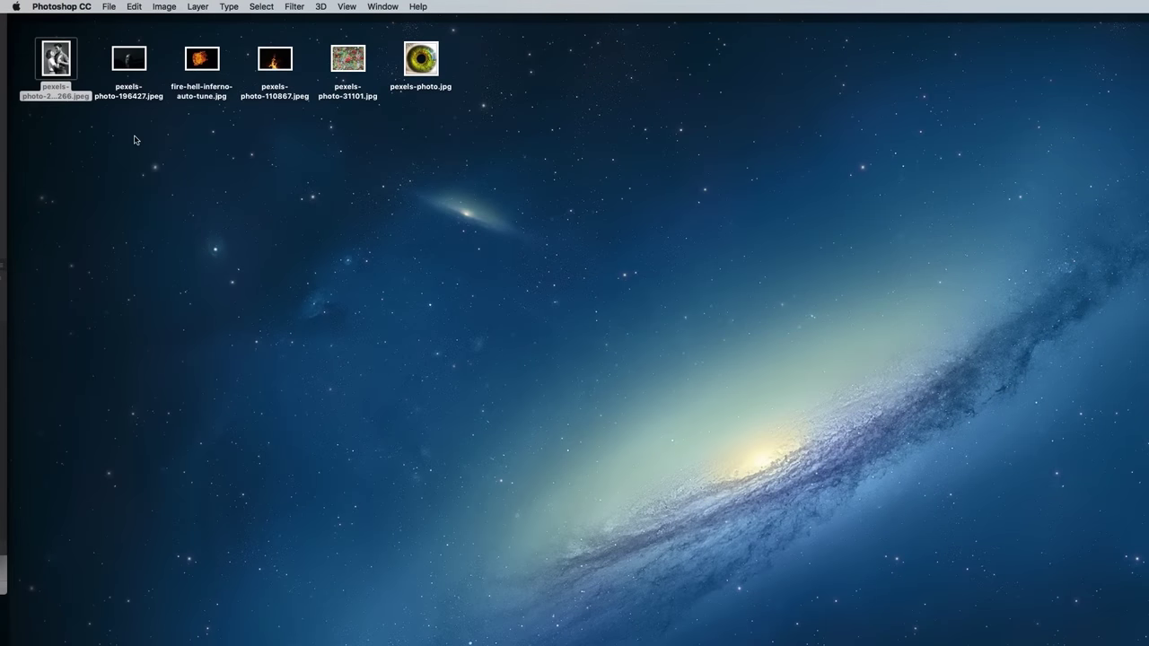
double_click(130, 59)
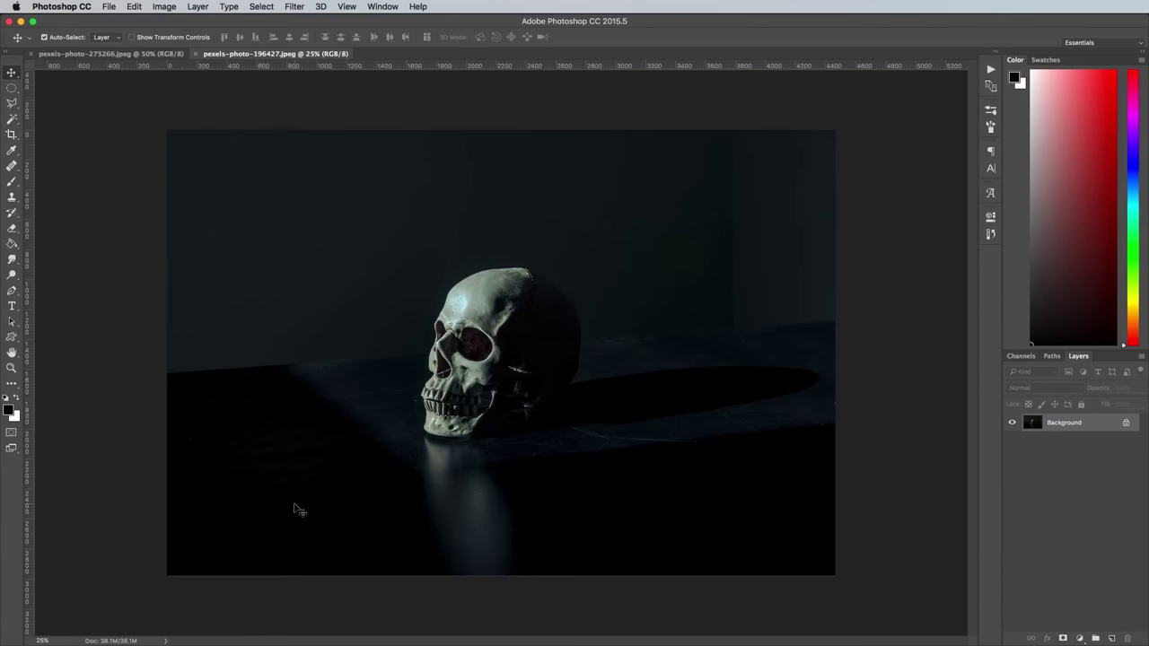
key("super+equal")
key("super+equal")
key("super+equal")
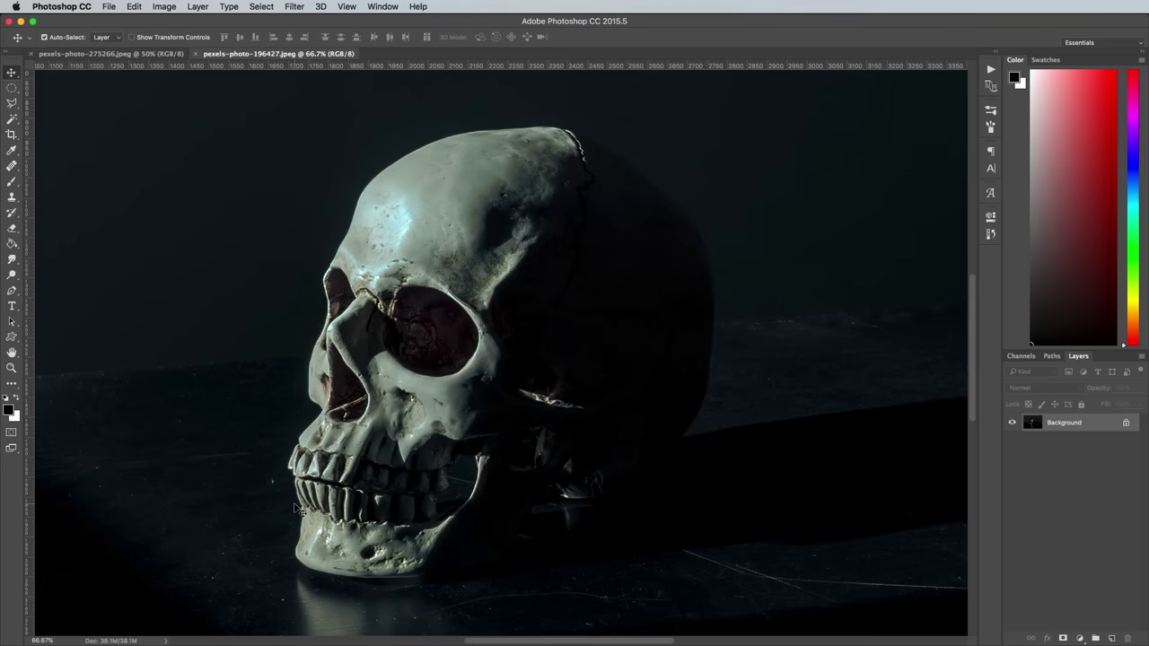
Trace a Pen tool path from the skull's brow up the forehead and over the crown to the back
key("p")
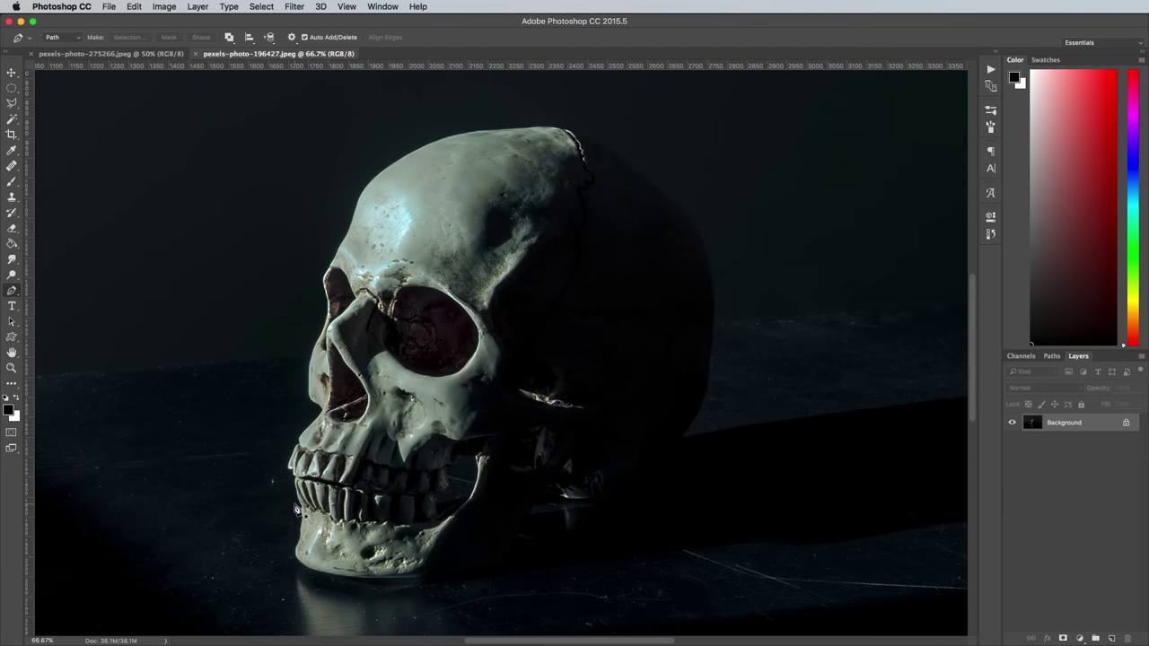
key("super+equal")
left_click_drag(441, 236, 573, 395)
key("super+equal")
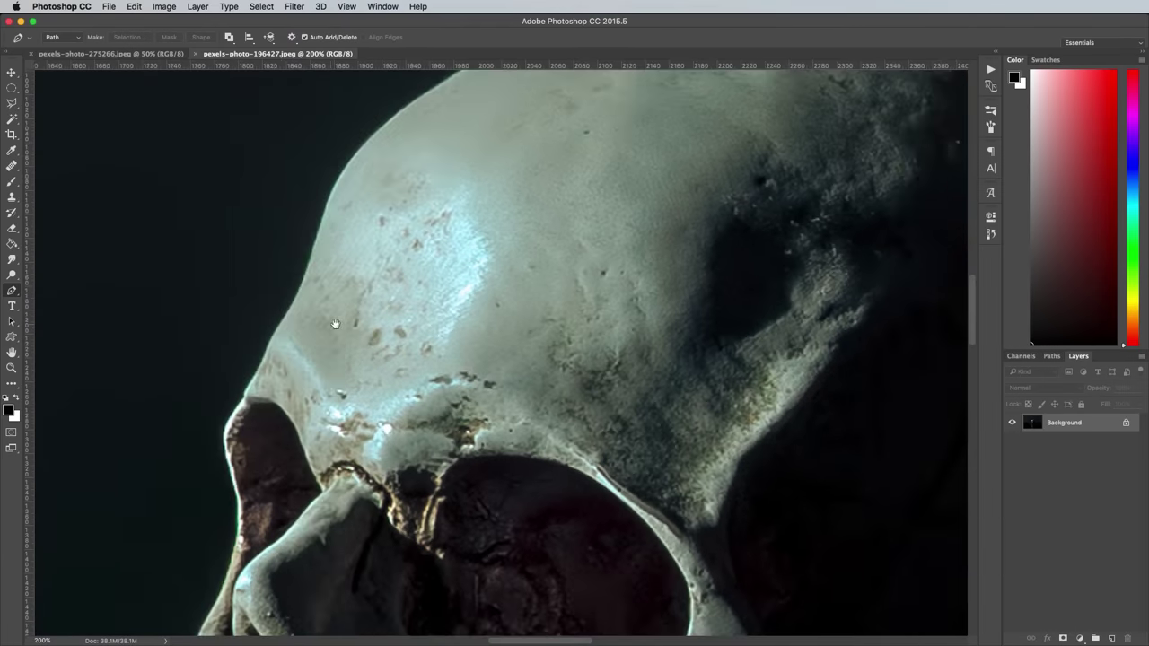
left_click_drag(296, 305, 352, 316)
left_click(350, 311)
left_click(378, 235)
left_click(390, 199)
left_click(403, 171)
left_click(434, 145)
left_click(465, 120)
scroll(440, 316, "up", 5)
scroll(440, 316, "right", 3)
left_click_drag(440, 313, 515, 291)
scroll(515, 292, "right", 5)
left_click_drag(799, 364, 870, 433)
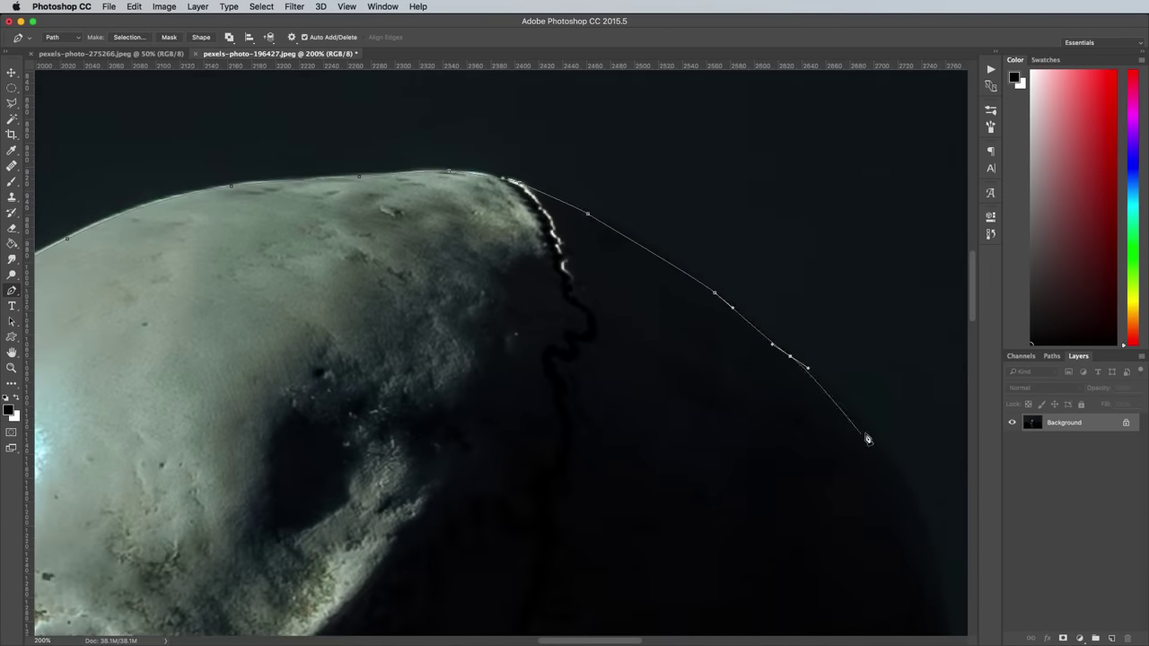
Continue the path down the back of the skull and along the underside of the jaw to the chin
scroll(808, 404, "down", 10)
left_click(790, 500)
scroll(790, 449, "down", 10)
left_click_drag(806, 111, 801, 123)
left_click(775, 363)
left_click_drag(524, 458, 413, 479)
scroll(414, 478, "left", 5)
left_click_drag(502, 428, 467, 429)
left_click_drag(199, 430, 112, 411)
left_click_drag(78, 373, 92, 309)
left_click(80, 347)
Trace the path up the skull's teeth, nose and eye socket edge and close it at the brow
scroll(93, 305, "left", 5)
left_click(453, 317)
left_click(442, 275)
left_click(436, 217)
left_click(413, 188)
left_click(416, 166)
left_click(430, 135)
left_click_drag(447, 96, 373, 316)
left_click(401, 288)
left_click(442, 234)
left_click(435, 219)
left_click(403, 194)
left_click_drag(403, 193, 426, 351)
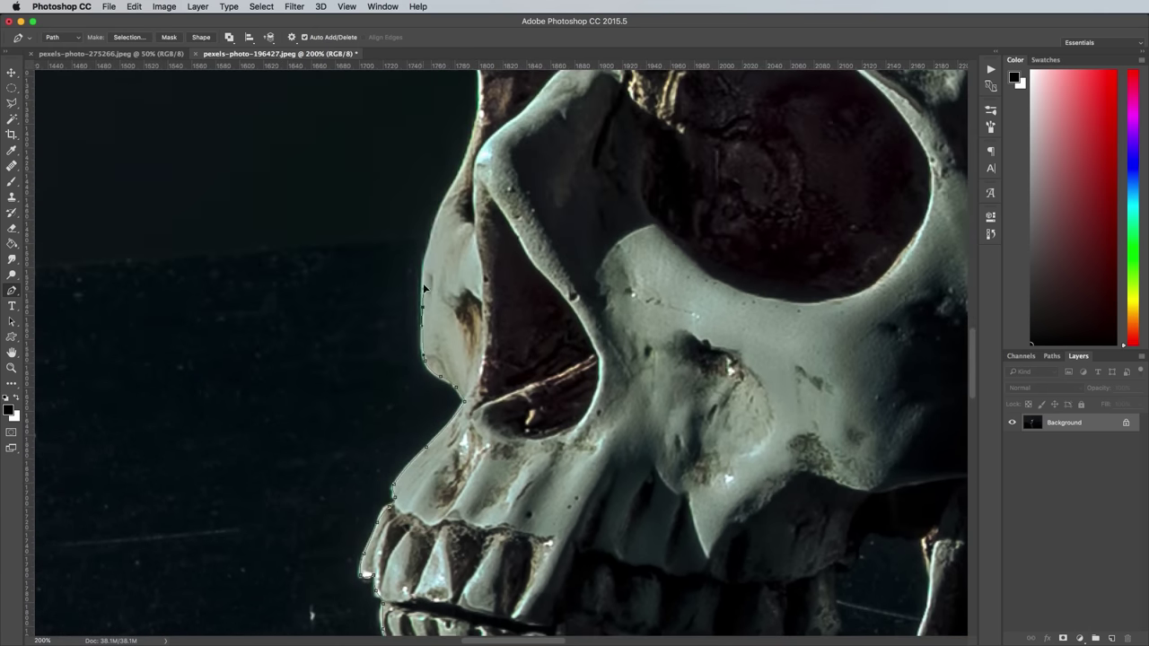
left_click(431, 233)
left_click_drag(449, 185, 443, 330)
left_click(474, 224)
left_click(463, 167)
scroll(467, 131, "up", 3)
scroll(467, 131, "right", 1)
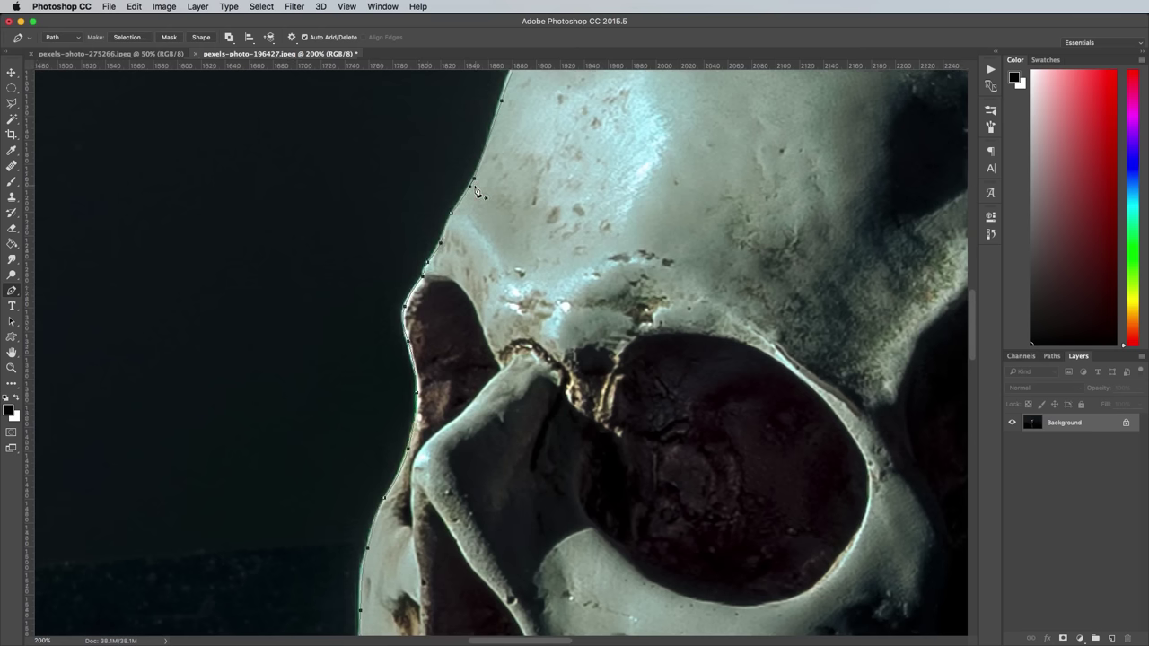
Turn the path into an anti-aliased selection with 0 px feather and copy the skull into the couple photo
right_click(473, 187)
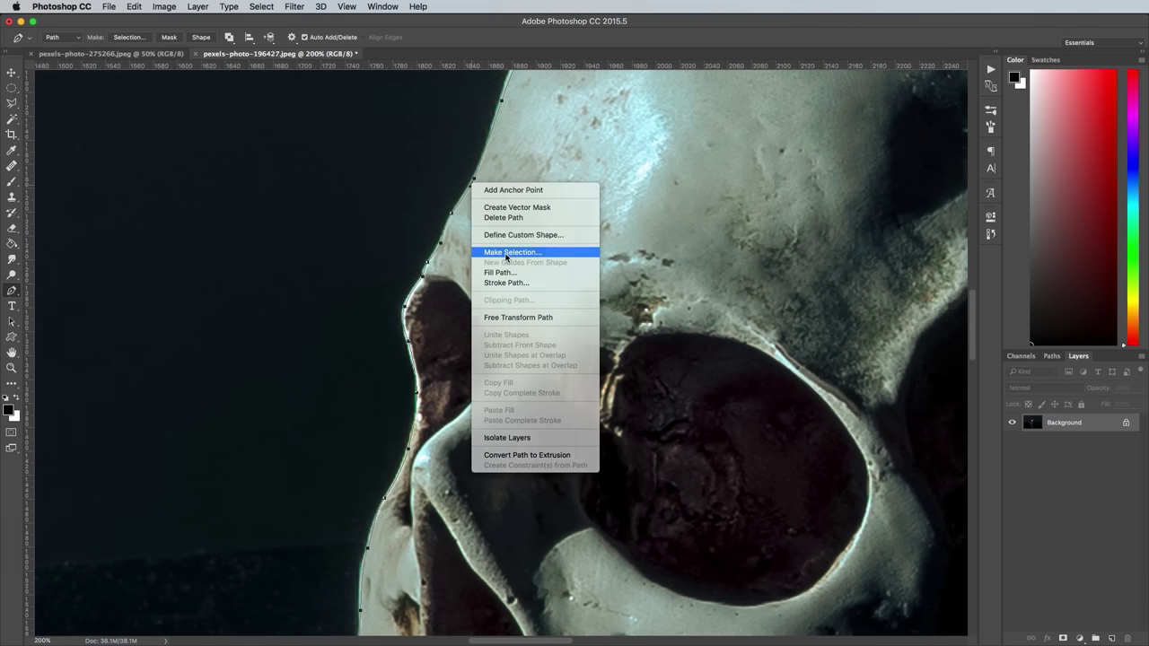
left_click(505, 254)
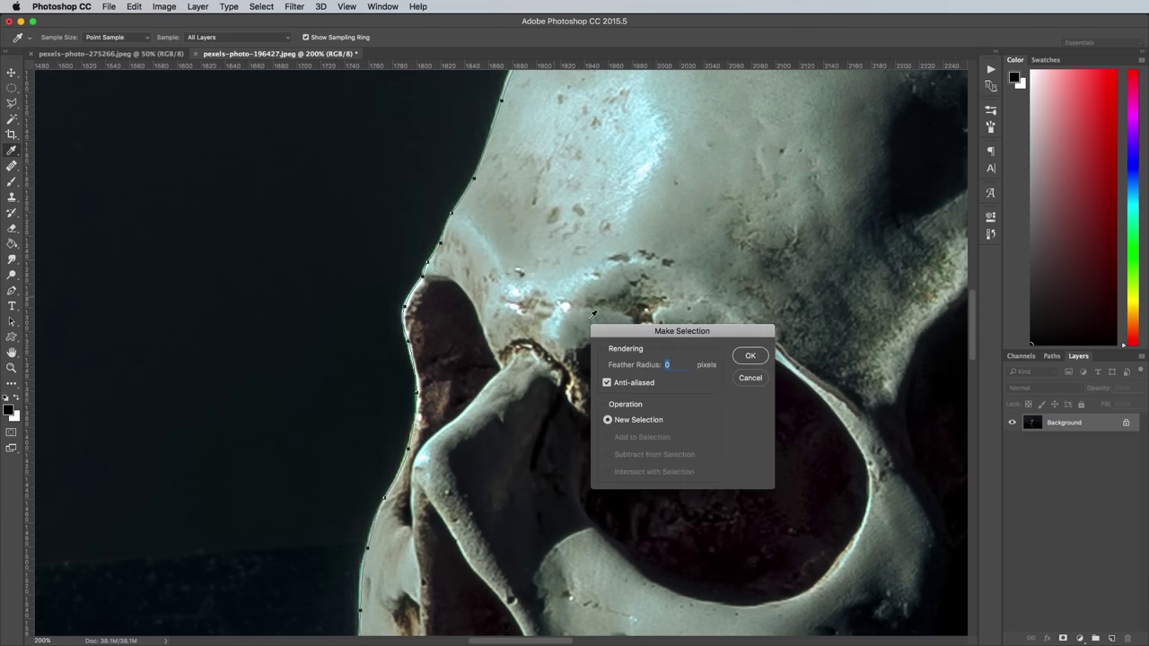
left_click(749, 358)
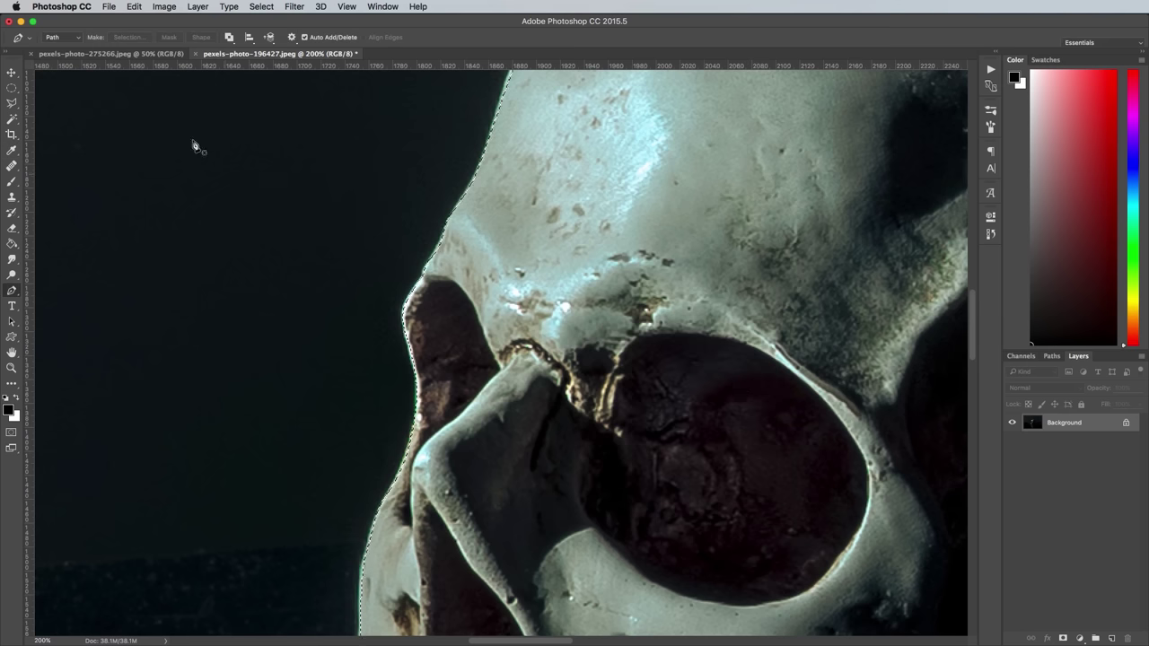
left_click(149, 57)
key("super+v")
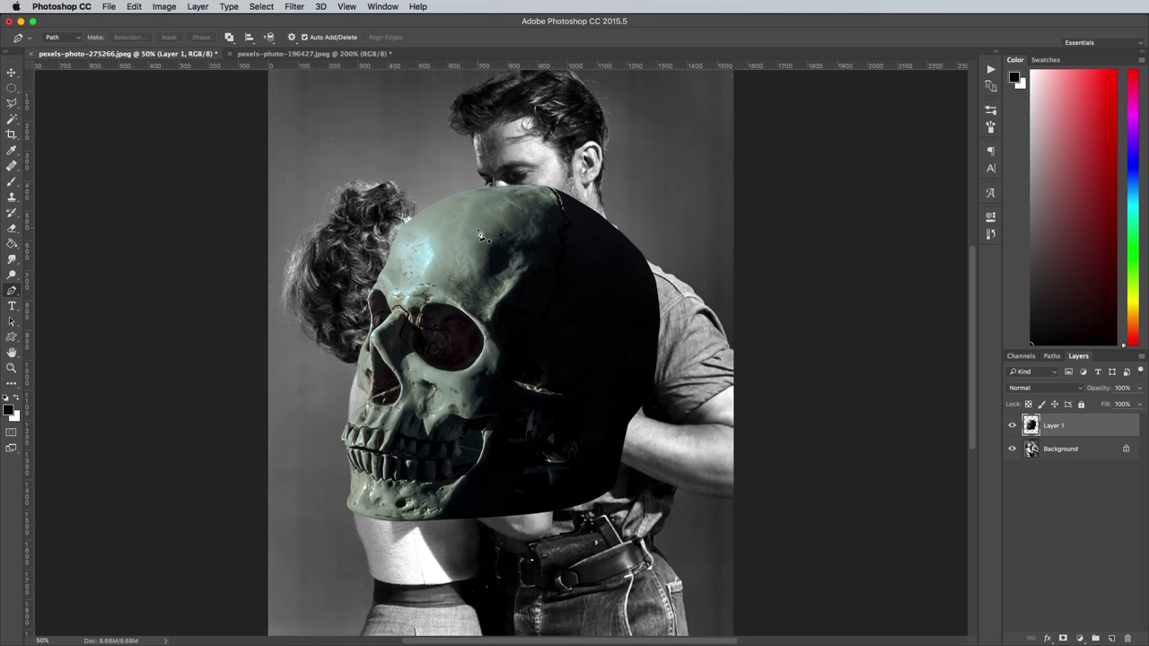
Scale down and rotate the pasted skull and place it over the man's face
key("super+t")
left_click_drag(682, 412, 709, 347)
left_click_drag(543, 325, 586, 206)
left_click_drag(743, 351, 661, 300)
left_click_drag(686, 262, 688, 238)
key("Return")
key("p")
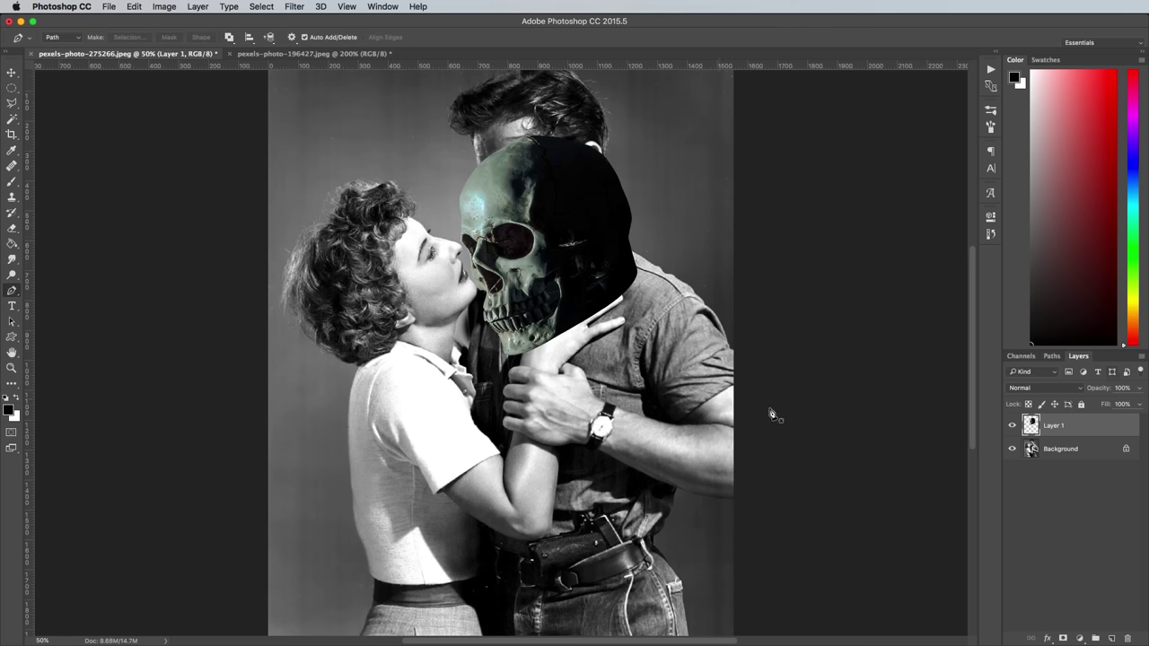
Lower the skull layer to 80% opacity and fit its size, angle and position to the man's head
type("80")
key("Return")
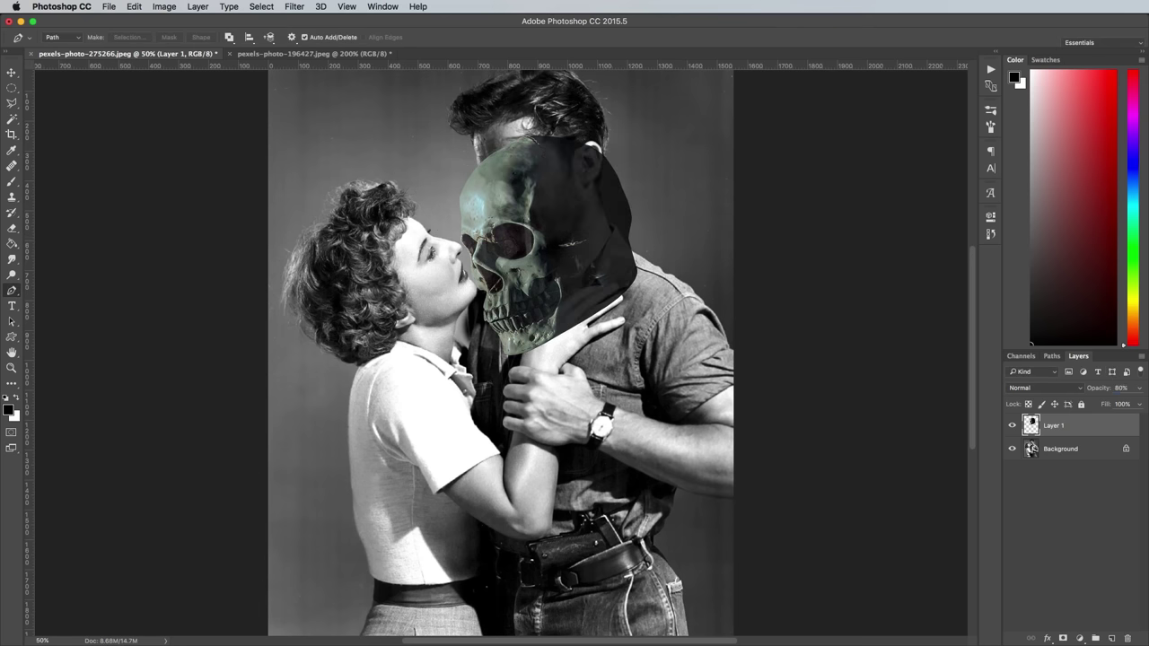
key("super+plus")
key("super+plus")
key("super+t")
left_click_drag(561, 444, 570, 280)
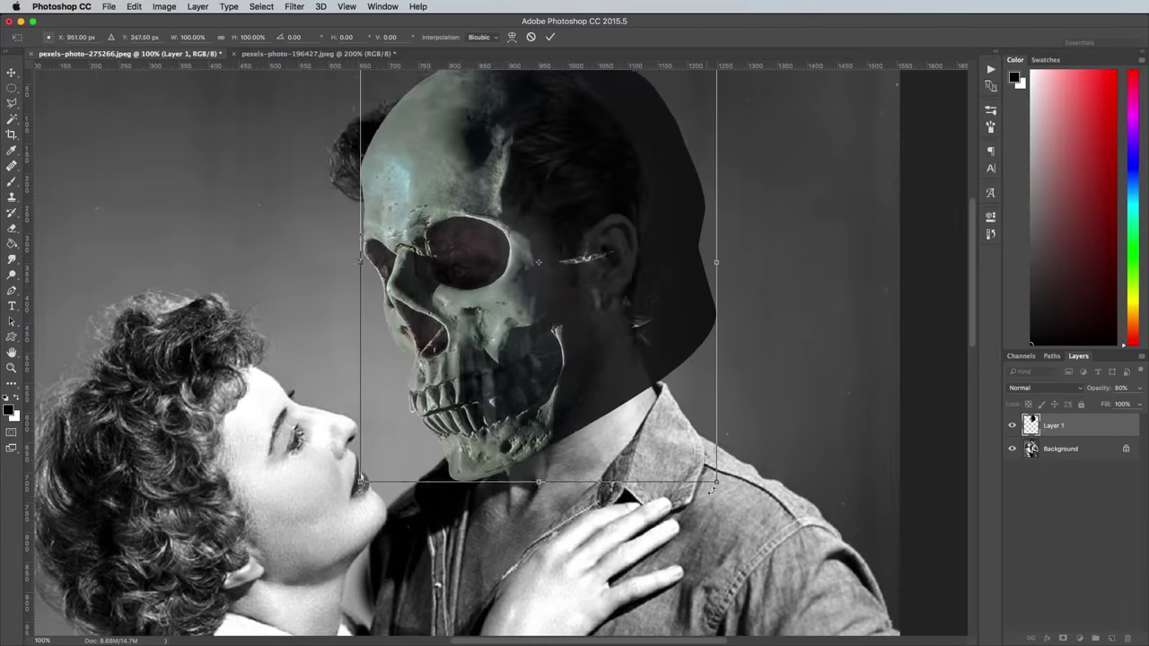
left_click_drag(716, 479, 621, 364)
left_click_drag(514, 259, 532, 337)
left_click_drag(688, 350, 688, 335)
left_click_drag(583, 350, 586, 353)
left_click_drag(655, 434, 668, 447)
left_click_drag(368, 132, 363, 125)
left_click_drag(526, 327, 531, 321)
left_click_drag(673, 440, 684, 447)
left_click_drag(527, 341, 521, 337)
key("Return")
Restore the skull layer to 100% opacity and desaturate it
key("0")
left_click(165, 6)
mouse_move(199, 39)
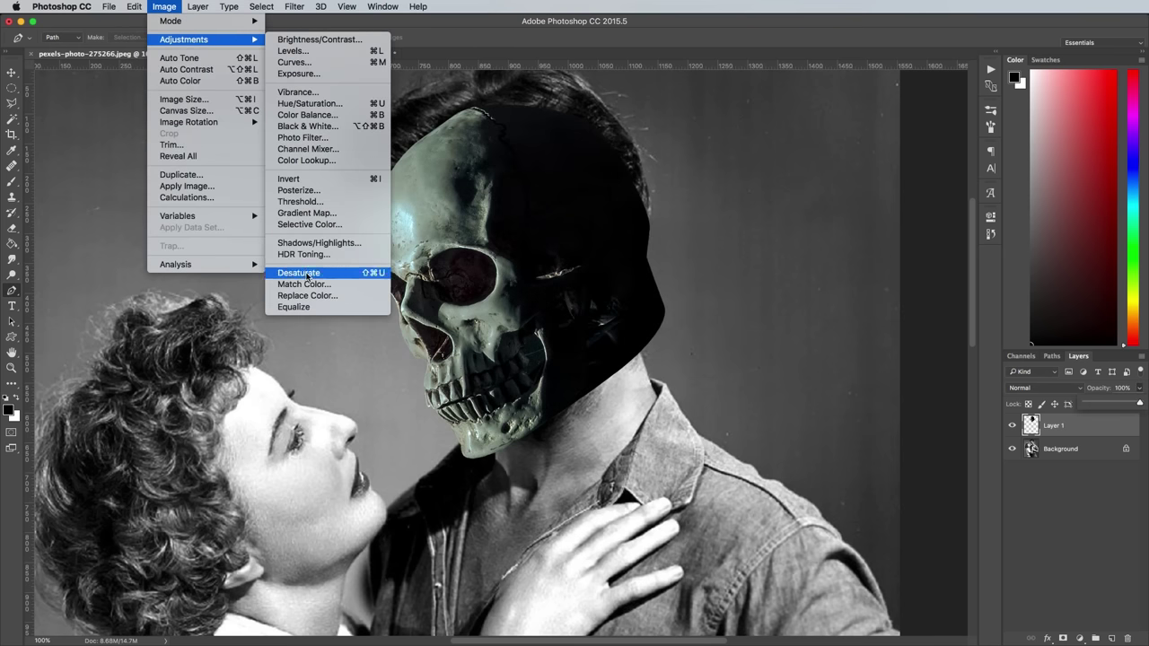
left_click(305, 273)
Reduce the skull layer's opacity to 49% and add a layer mask to it
left_click(1140, 389)
left_click(1112, 404)
key("super+plus")
left_click(1063, 638)
Outline the excess skull area behind the man's head and neck with a path, and mask it out with black
scroll(915, 547, "right", 5)
scroll(915, 547, "up", 2)
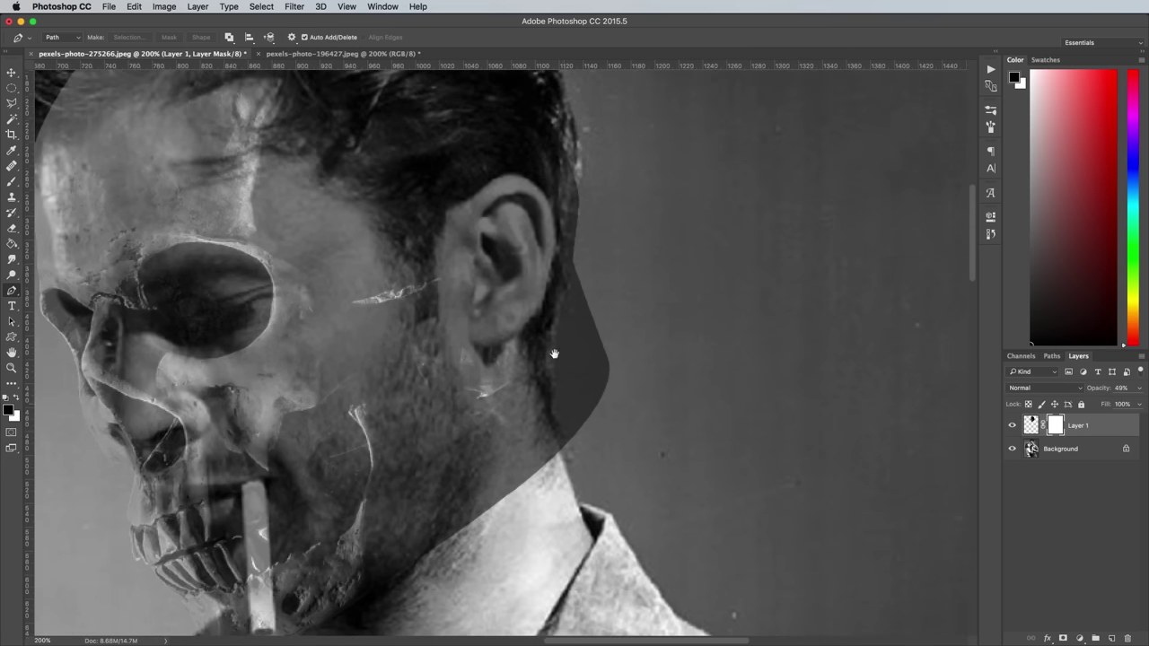
left_click(563, 457)
left_click_drag(548, 357, 555, 313)
left_click_drag(570, 207, 671, 411)
left_click(572, 145)
left_click(777, 404)
left_click_drag(802, 551, 734, 322)
left_click(742, 428)
left_click(602, 472)
right_click(643, 431)
left_click(680, 485)
left_click(758, 362)
key("alt+BackSpace")
key("super+d")
Paint black on the skull's layer mask with a soft brush to bring back the man's hair over the forehead
left_click_drag(623, 271, 768, 470)
key("b")
mouse_move(691, 289)
left_mouse_down()
mouse_move(616, 320)
mouse_move(649, 324)
mouse_move(547, 305)
mouse_move(439, 175)
mouse_move(225, 359)
mouse_move(610, 484)
left_mouse_up()
key("bracketleft")
key("bracketleft")
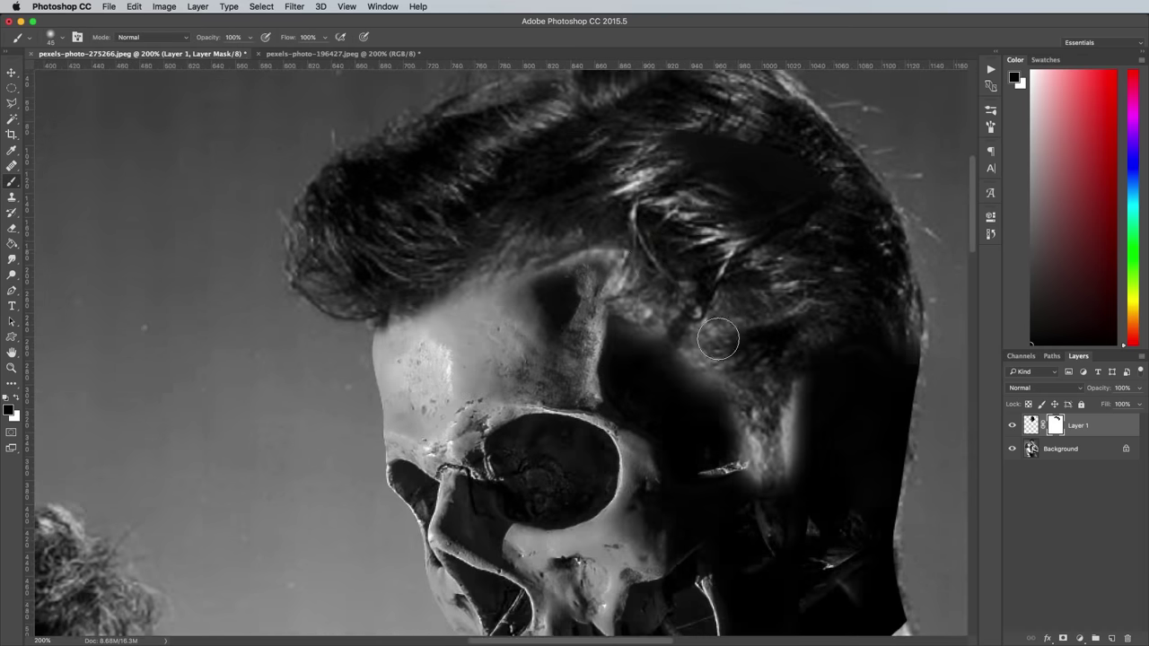
Refine the mask around the temple and hair, restoring the skull's side with white and revealing hair with black
key("super+minus")
key("x")
key("bracketright")
key("bracketright")
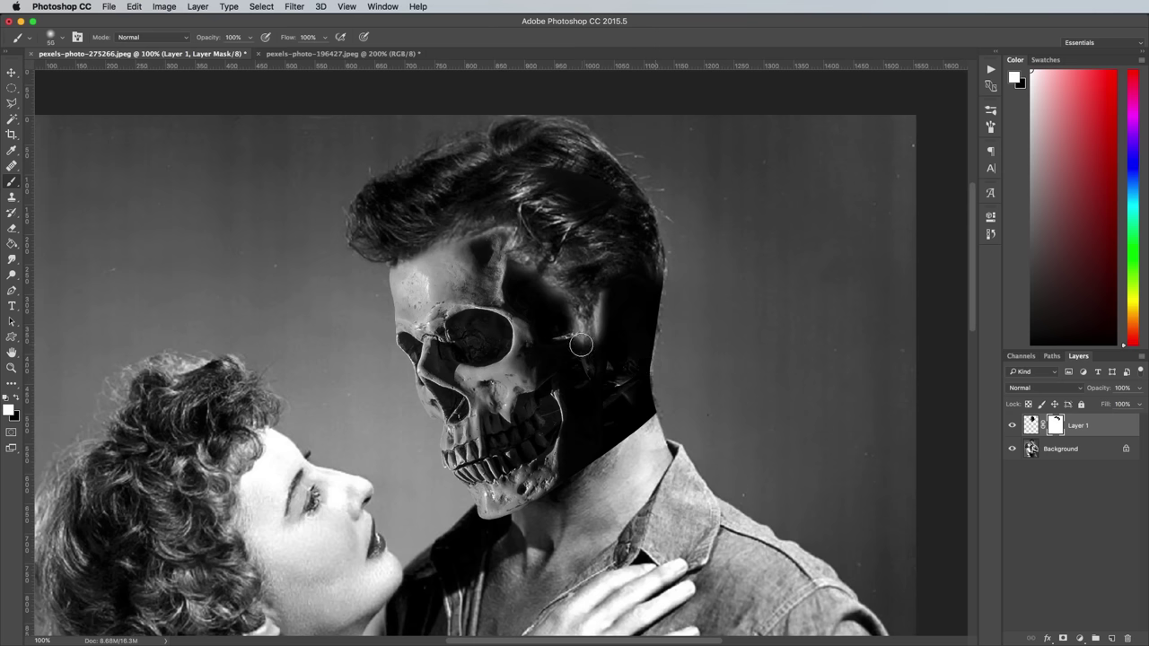
mouse_move(585, 351)
left_mouse_down()
mouse_move(543, 304)
mouse_move(452, 258)
mouse_move(379, 281)
mouse_move(387, 247)
mouse_move(406, 284)
mouse_move(545, 298)
mouse_move(521, 288)
left_mouse_up()
key("x")
key("x")
key("bracketright")
key("bracketright")
key("bracketright")
key("x")
left_click_drag(561, 184, 624, 222)
key("x")
left_click_drag(672, 420, 674, 323)
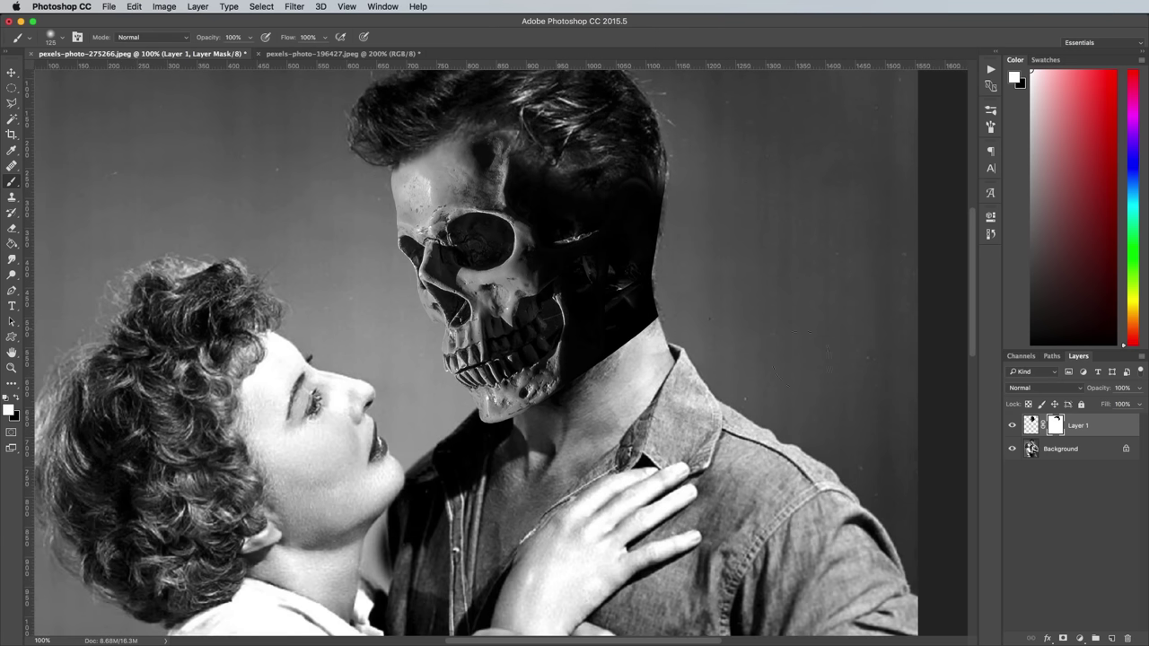
Paint black over the bright details on the shadowed side of the skull, directly on the layer's image
left_click(1031, 425)
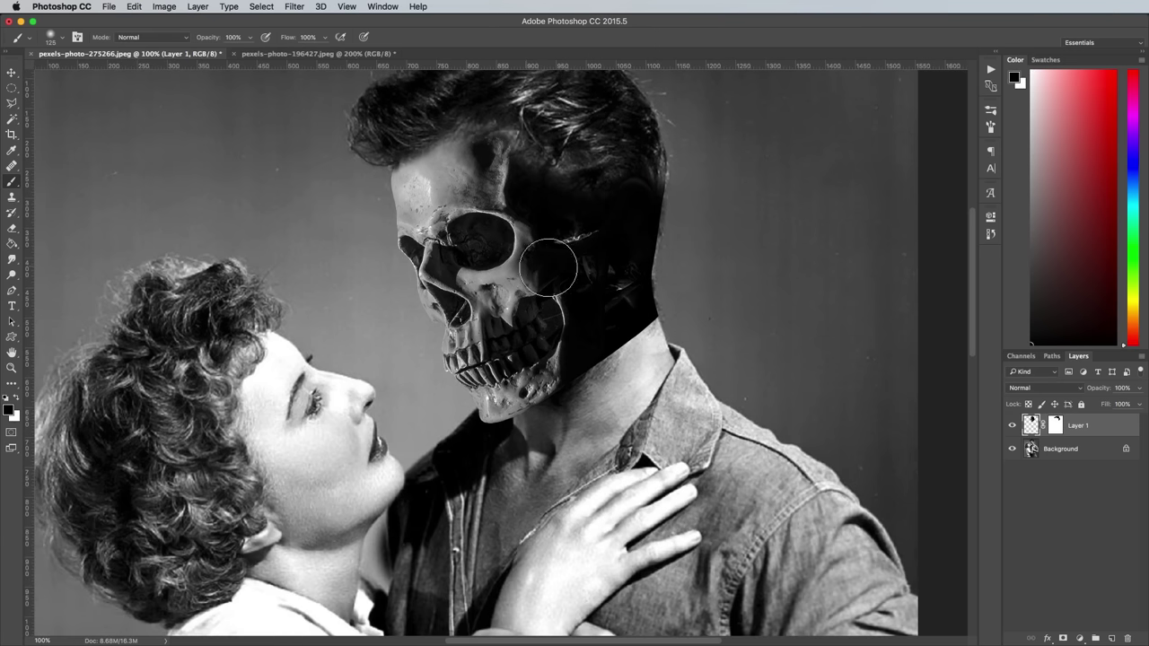
mouse_move(586, 241)
left_mouse_down()
mouse_move(610, 284)
mouse_move(618, 272)
mouse_move(616, 287)
left_mouse_up()
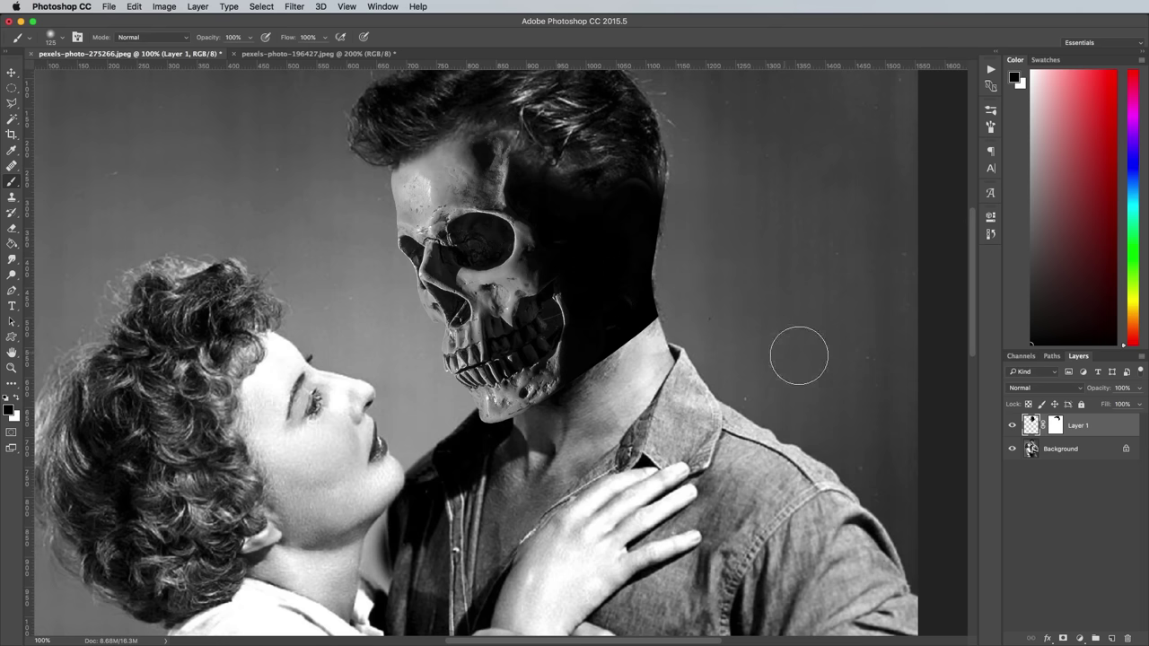
Paint on the skull's layer mask to blend its lower and rear edges into the man's neck
key("super+plus")
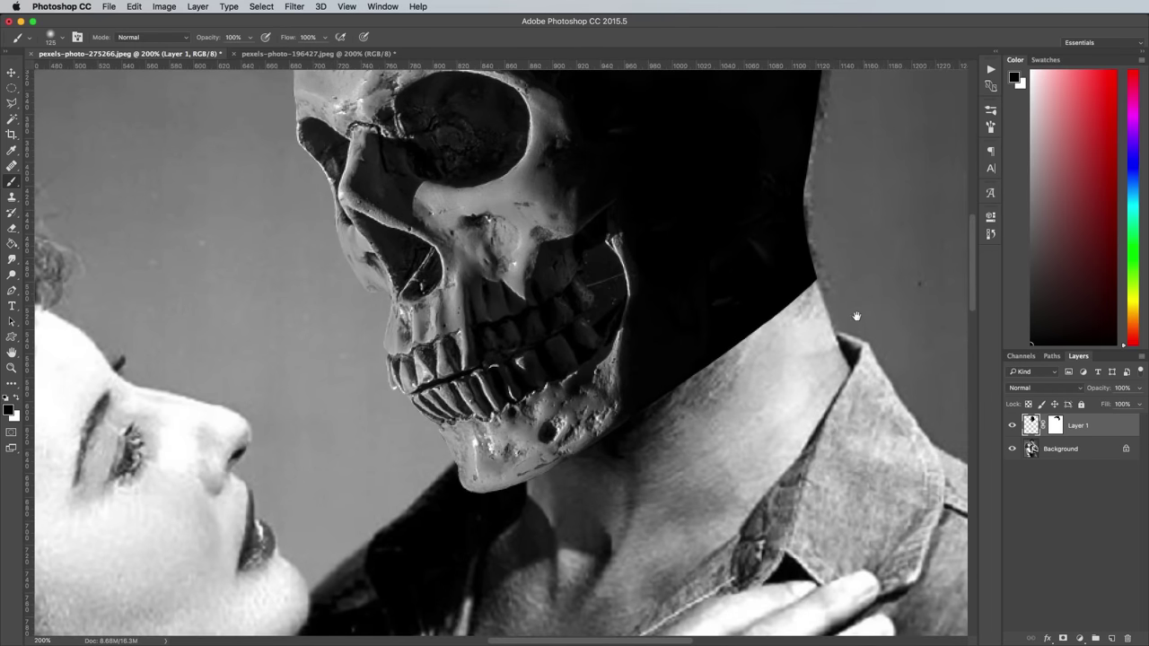
left_click_drag(872, 335, 706, 380)
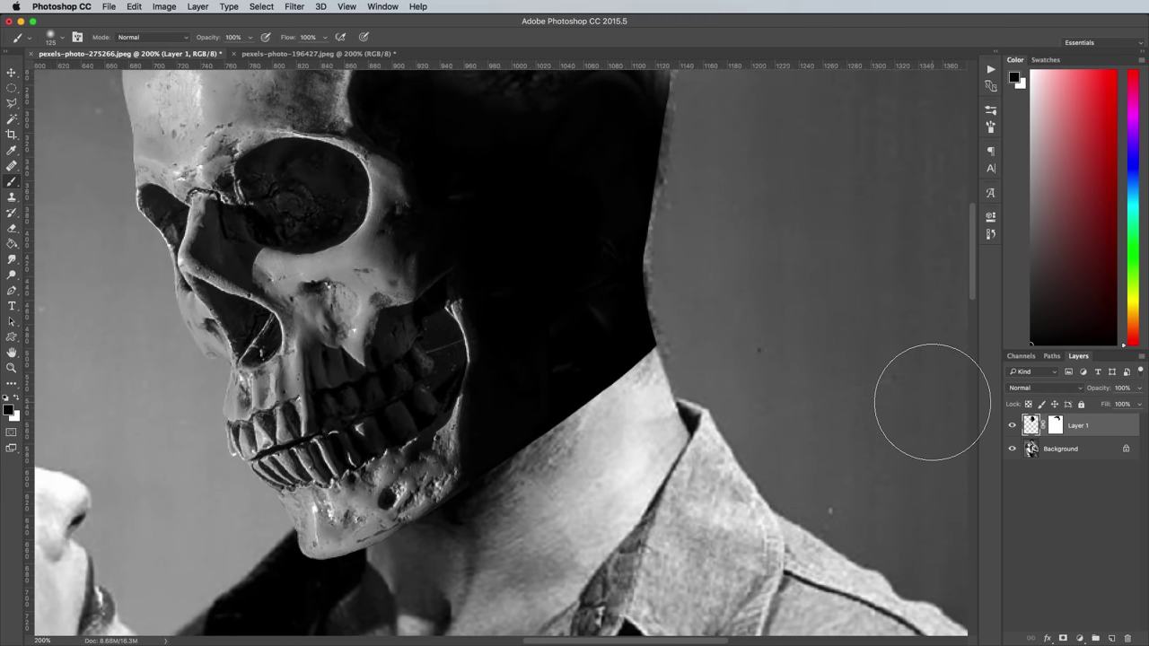
left_click(1059, 430)
key("x")
left_click_drag(709, 305, 715, 358)
key("x")
mouse_move(696, 310)
left_mouse_down()
mouse_move(705, 375)
mouse_move(633, 415)
mouse_move(540, 511)
mouse_move(552, 519)
mouse_move(691, 384)
mouse_move(678, 402)
mouse_move(715, 304)
mouse_move(697, 364)
mouse_move(583, 413)
mouse_move(529, 489)
mouse_move(608, 479)
left_mouse_up()
Duplicate the Background layer and outline the woman's hair on the copy with a lasso selection
key("super+0")
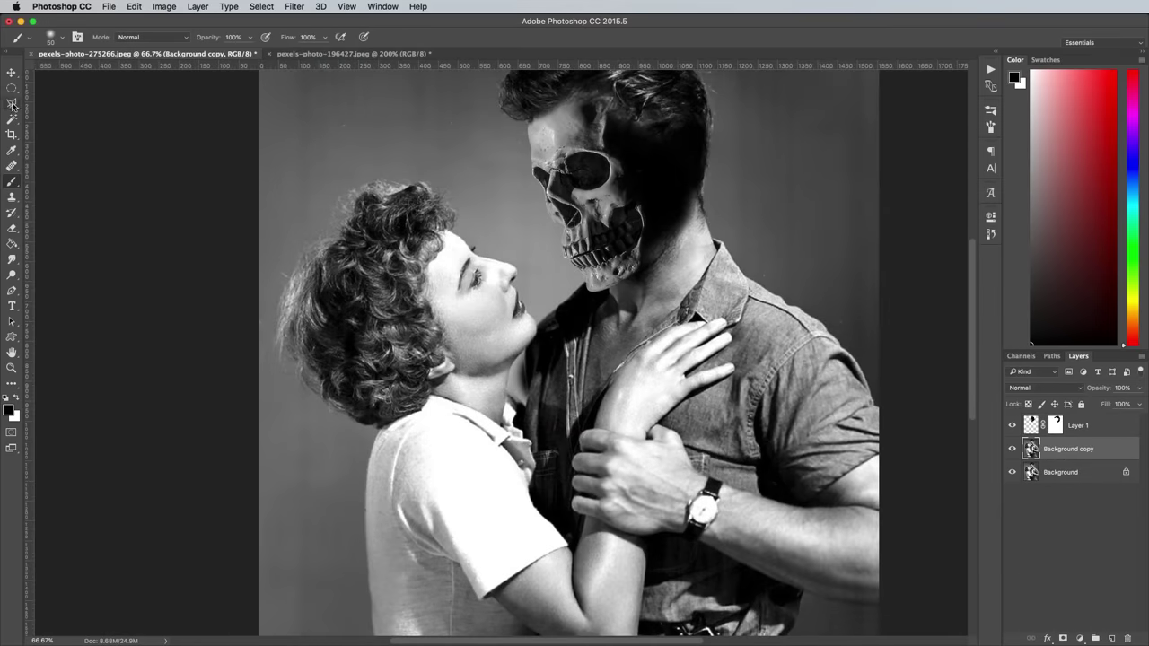
left_click(12, 104)
key("super+plus")
left_click_drag(458, 339, 625, 436)
left_click_drag(611, 389, 608, 299)
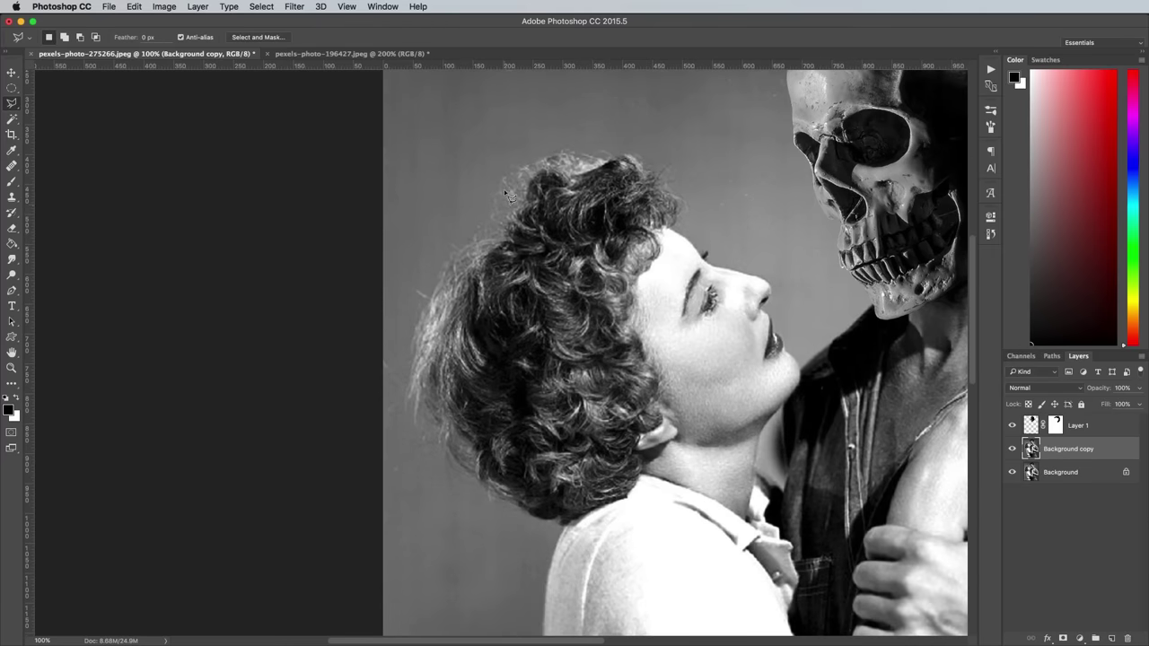
mouse_move(501, 160)
left_mouse_down()
mouse_move(472, 205)
mouse_move(478, 229)
mouse_move(441, 254)
left_mouse_up()
mouse_move(390, 342)
left_mouse_down()
mouse_move(621, 508)
mouse_move(661, 438)
mouse_move(651, 344)
mouse_move(671, 245)
mouse_move(635, 138)
mouse_move(505, 154)
left_mouse_up()
Fill the selected hair with Content-Aware at 100% opacity and clear the selection
left_click(134, 6)
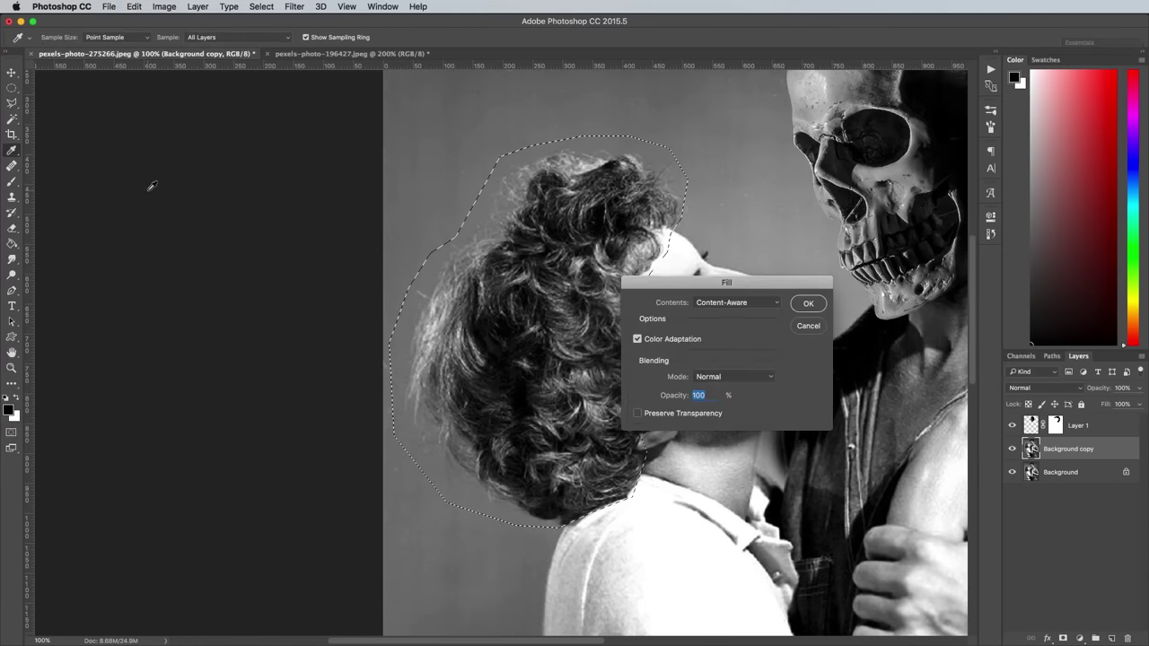
left_click(730, 304)
left_click(730, 303)
left_click(808, 303)
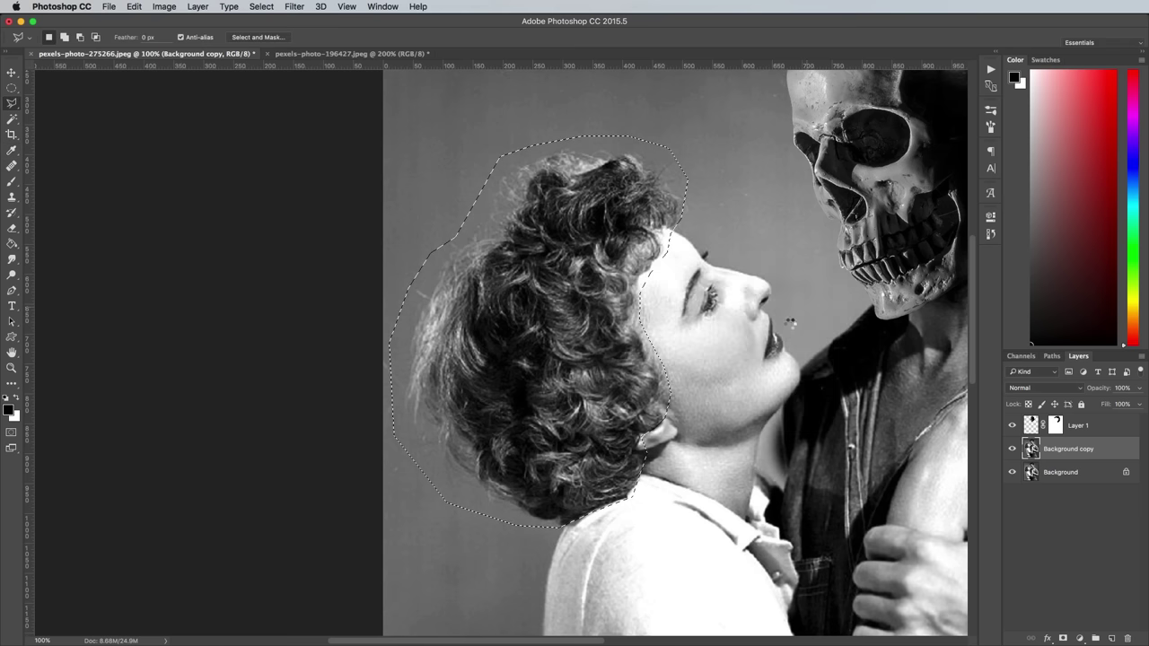
key("ctrl+d")
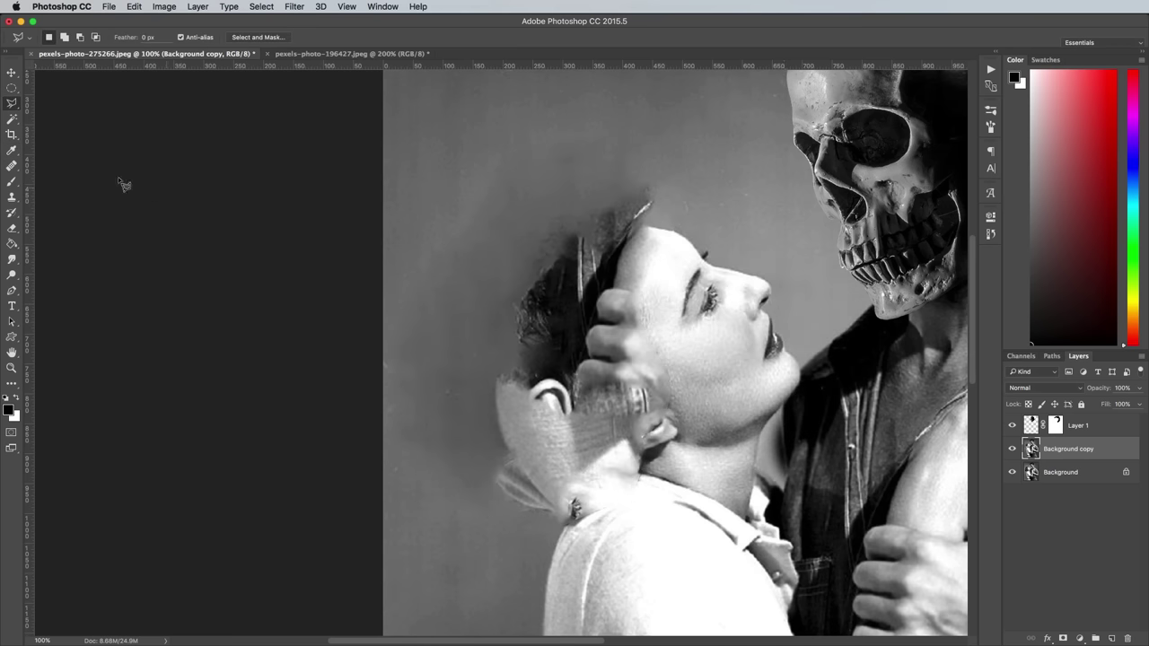
Paint out the leftover fill artifacts behind the woman's face with background tone using the Clone Stamp tool
left_click(13, 198)
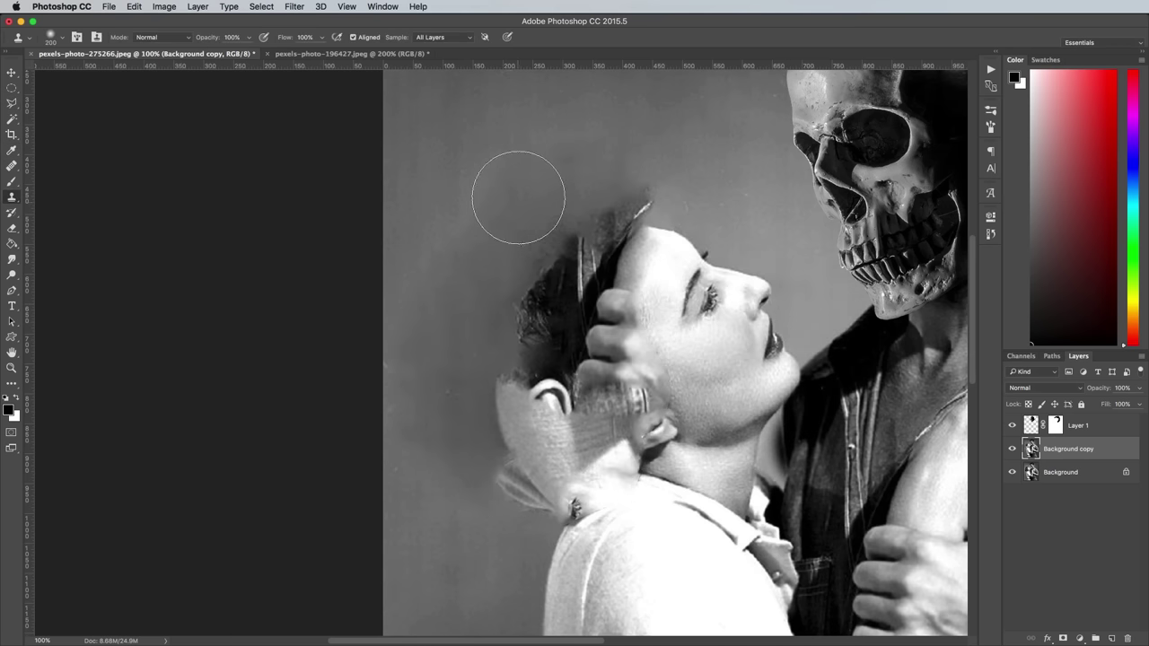
left_click_drag(547, 201, 497, 285)
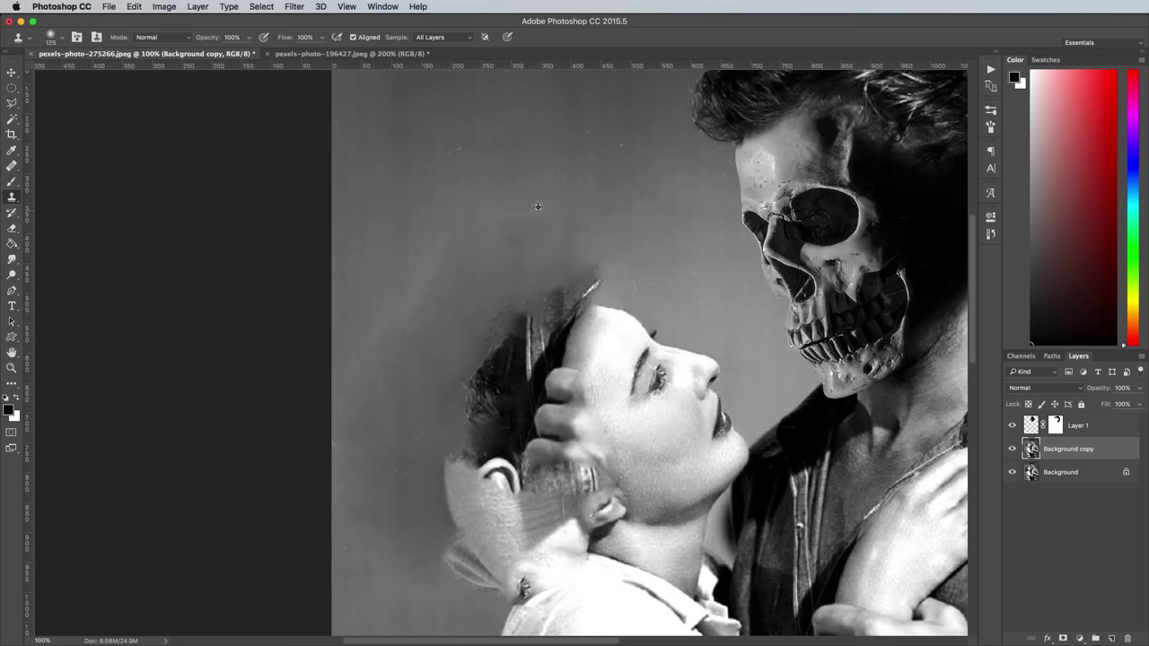
mouse_move(570, 280)
left_mouse_down()
mouse_move(561, 321)
mouse_move(515, 331)
mouse_move(538, 353)
mouse_move(557, 426)
mouse_move(467, 390)
mouse_move(443, 550)
mouse_move(510, 569)
mouse_move(520, 428)
mouse_move(538, 401)
mouse_move(517, 501)
mouse_move(470, 476)
mouse_move(569, 477)
mouse_move(561, 413)
mouse_move(521, 601)
left_mouse_up()
key("super+minus")
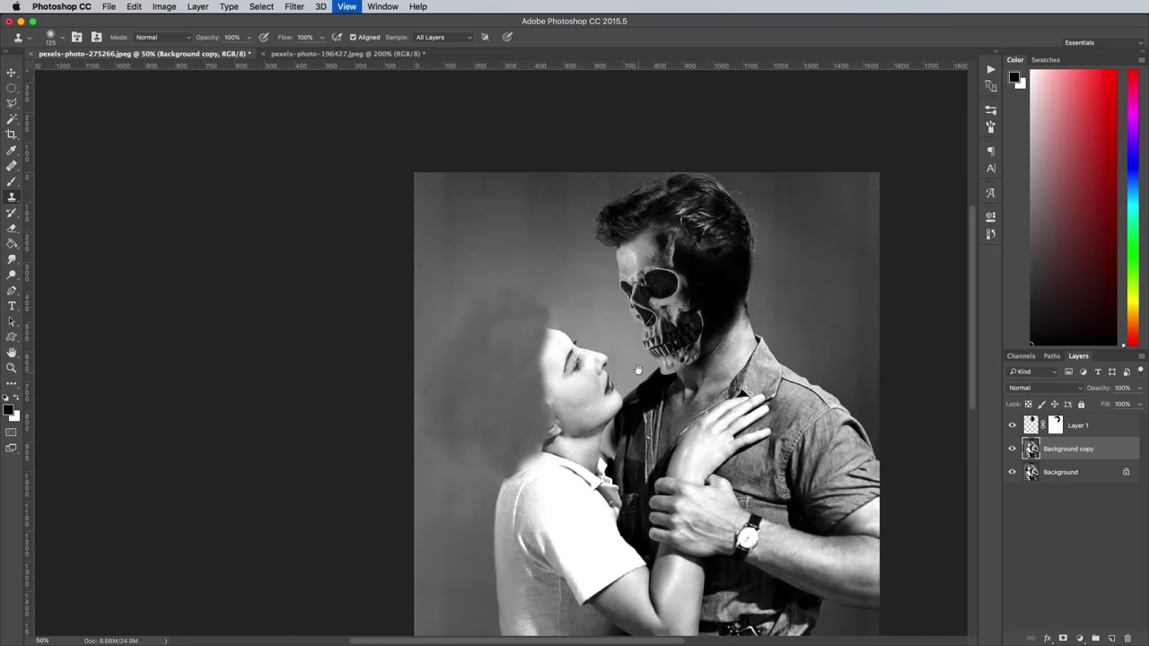
left_click_drag(632, 377, 485, 354)
Copy the whole fire-hell-inferno-auto-tune.jpg image into the couple photo and set its layer's blend mode to Screen
key("ctrl+Right")
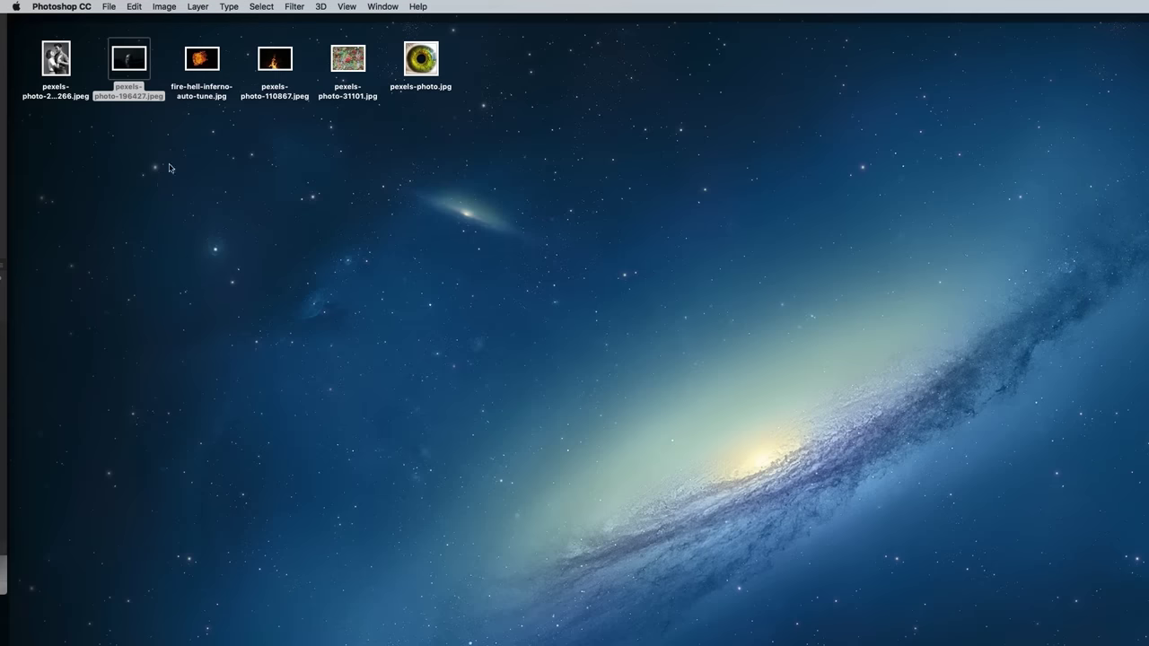
double_click(202, 65)
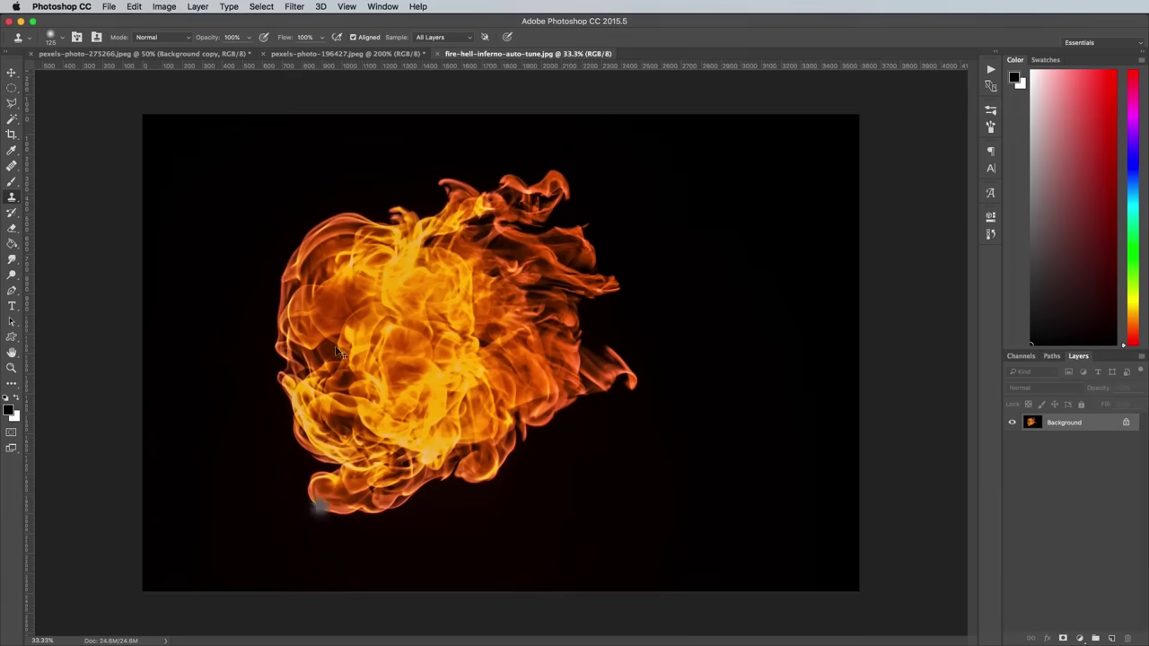
key("super+a")
key("super+c")
key("super+w")
key("super+v")
left_click(1045, 388)
left_click(1023, 478)
Scale down and rotate the fire layer, placing it over the woman's missing hair
key("super+t")
key("super+minus")
left_click_drag(346, 159, 571, 308)
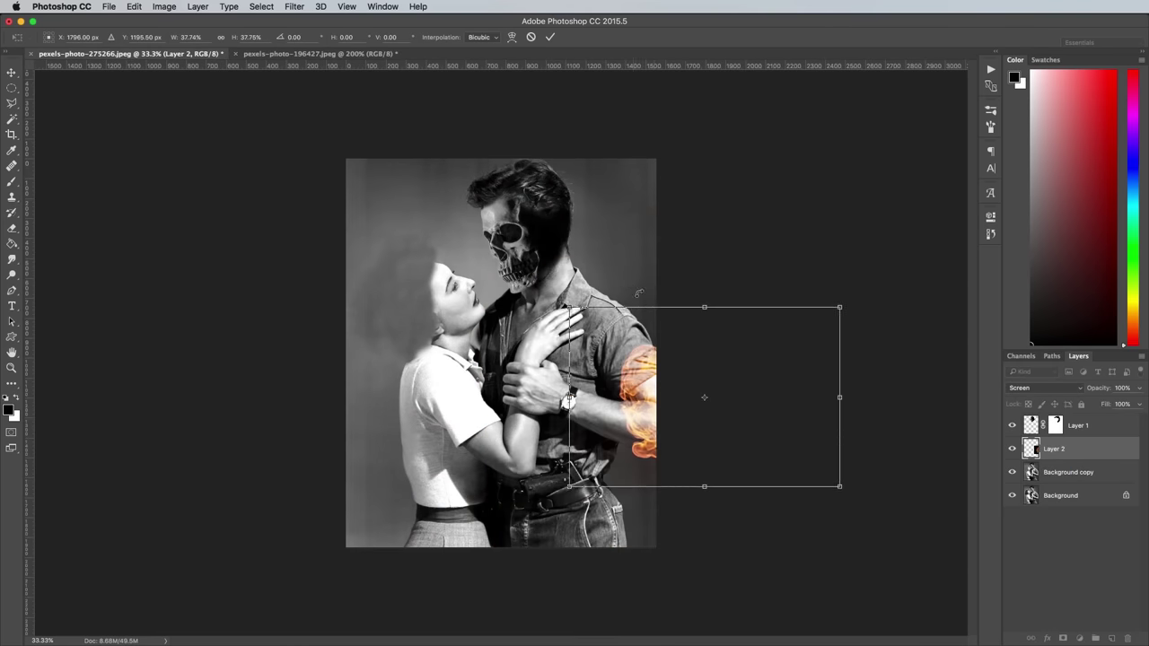
left_click_drag(647, 279, 574, 378)
left_click_drag(637, 422, 372, 302)
Refine the fire's size, angle and shape so the flames wrap the back of the woman's head, and apply the transform
key("super+equal")
key("super+equal")
left_click_drag(508, 321, 665, 389)
left_click_drag(554, 337, 504, 318)
left_click_drag(184, 367, 328, 313)
left_click_drag(502, 278, 425, 349)
left_click_drag(714, 205, 746, 190)
left_click_drag(594, 276, 589, 272)
left_click_drag(236, 381, 248, 377)
left_click_drag(405, 355, 402, 365)
left_click_drag(488, 559, 472, 589)
left_click_drag(217, 410, 267, 386)
left_click_drag(428, 356, 416, 371)
left_click_drag(642, 382, 645, 374)
left_click_drag(571, 282, 561, 265)
left_click_drag(253, 395, 247, 398)
left_click_drag(414, 390, 423, 399)
key("Return")
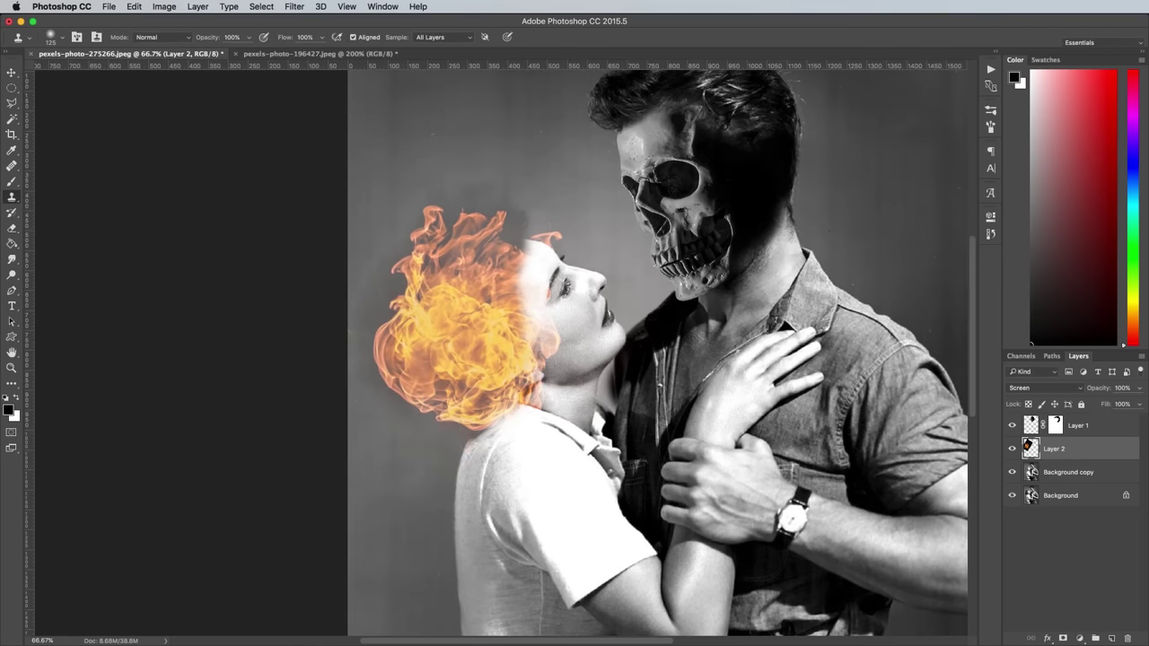
Bring in a second flame image as a Screen layer and shrink, rotate and place it rising from the woman's head
key("F11")
double_click(281, 61)
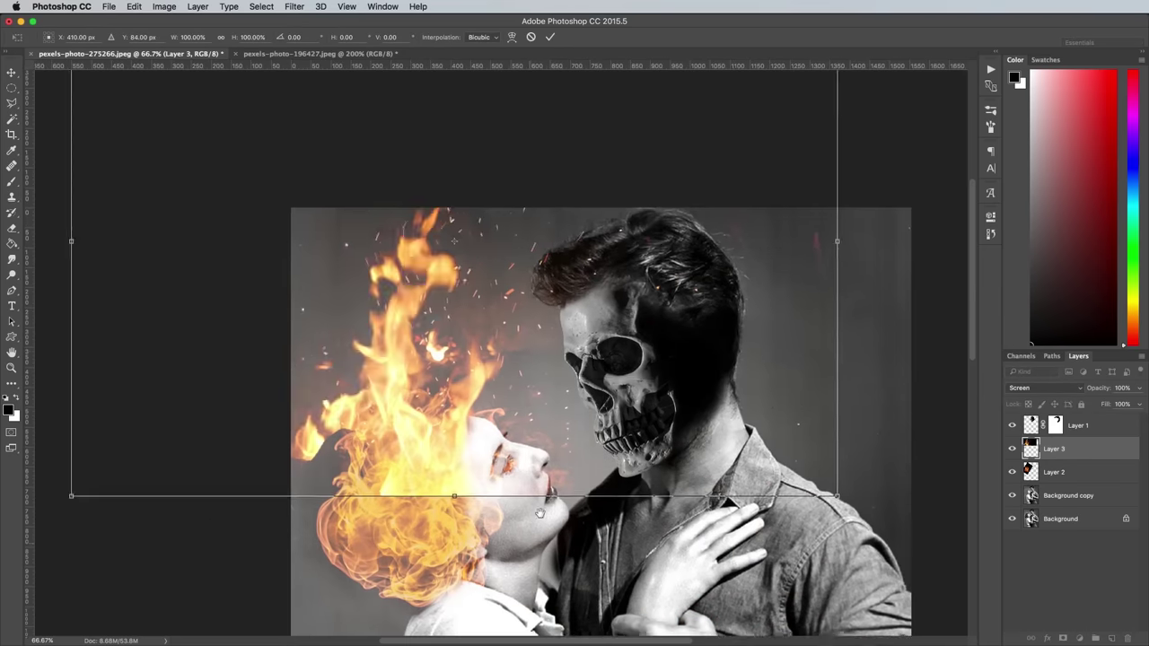
left_click_drag(846, 72, 641, 200)
left_click_drag(651, 485, 704, 514)
left_click_drag(727, 521, 716, 537)
left_click_drag(669, 446, 666, 422)
left_click_drag(769, 447, 770, 429)
left_click_drag(706, 476, 700, 474)
key("Return")
Add a layer mask to the second flame layer and paint black over its hard lower edge to blend both fires
key("b")
key("x")
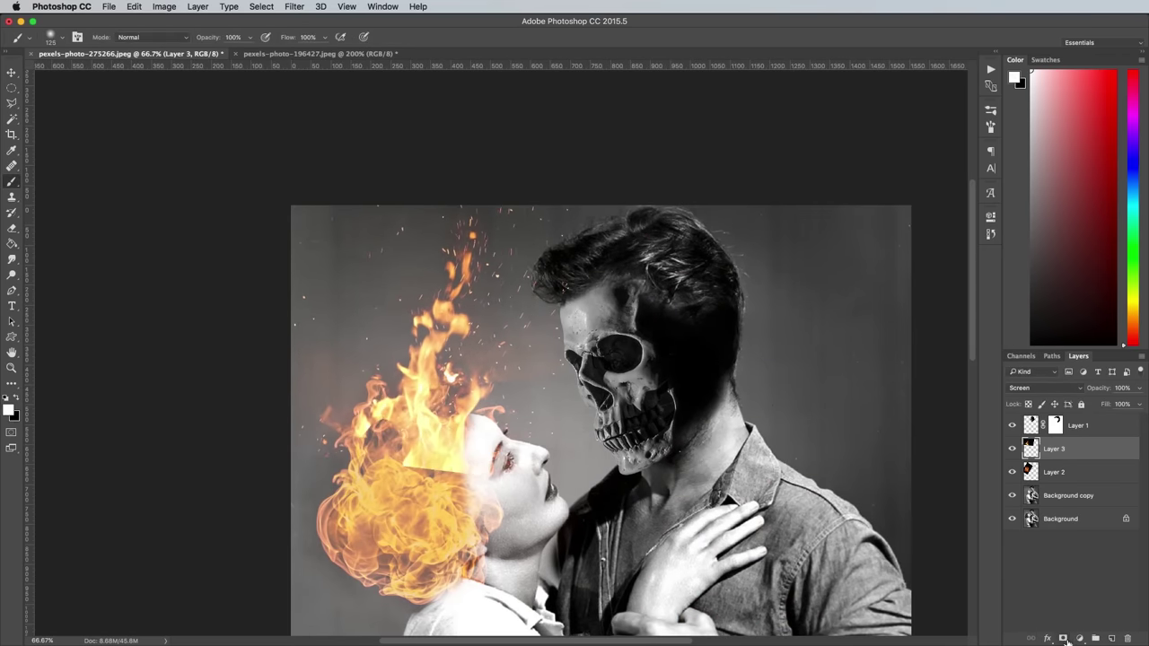
left_click(1063, 638)
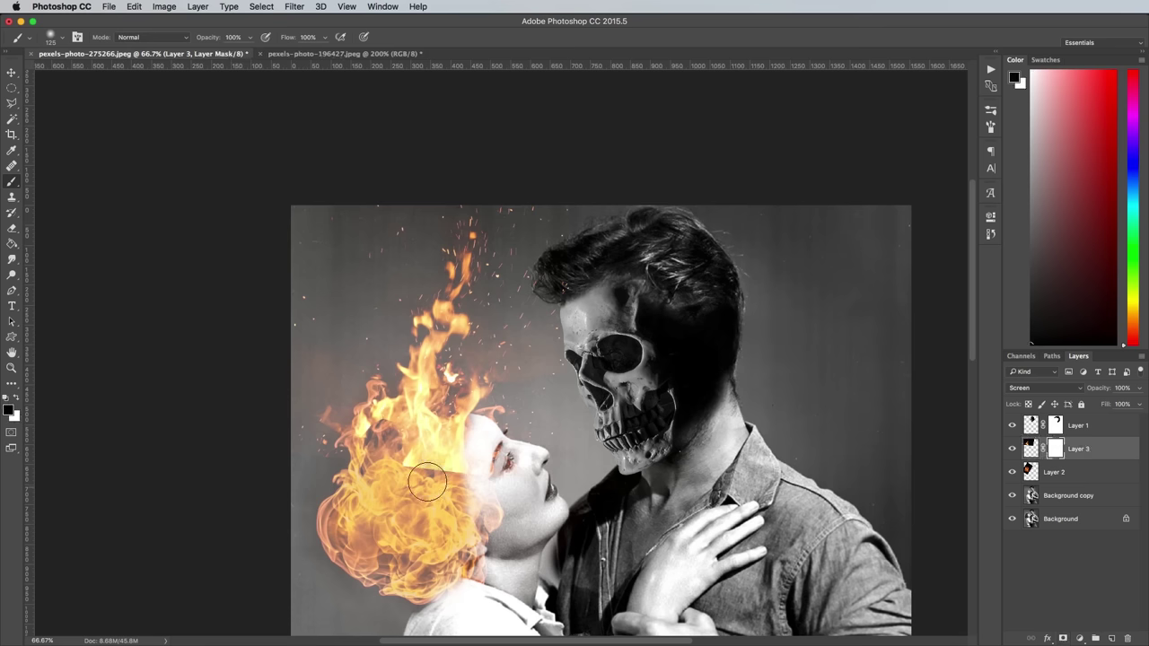
left_click_drag(430, 480, 482, 474)
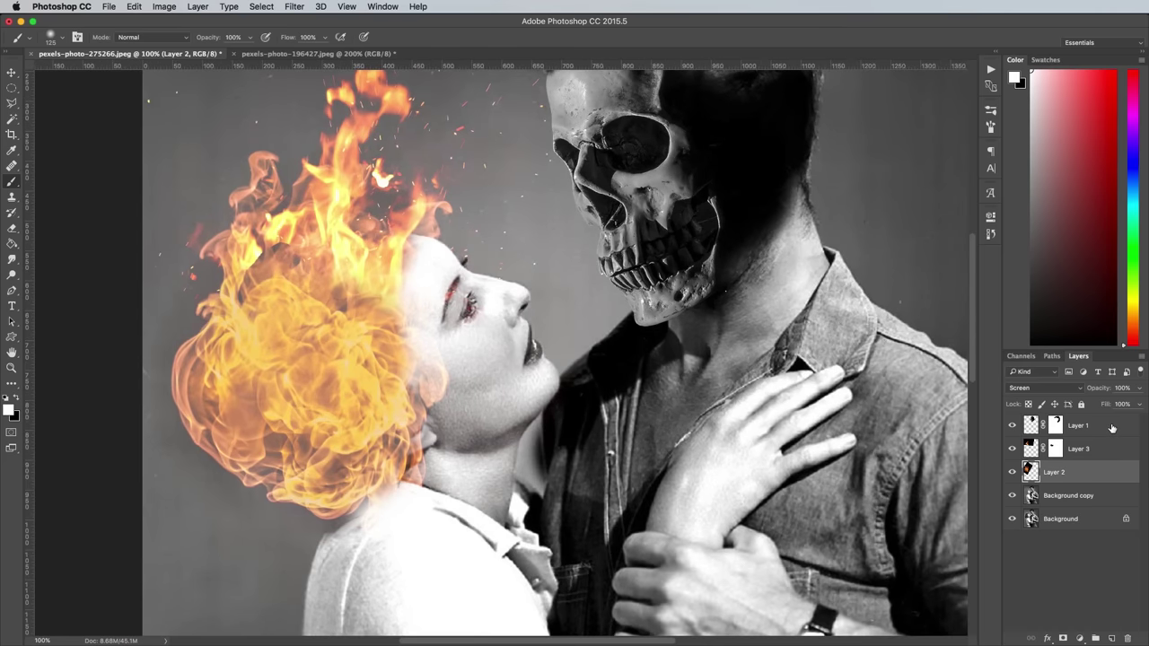
Create a new layer above the skull layer and trace the man's open shirt front from below the chin to his fist with the Pen tool
left_click(1112, 429)
left_click(1113, 638)
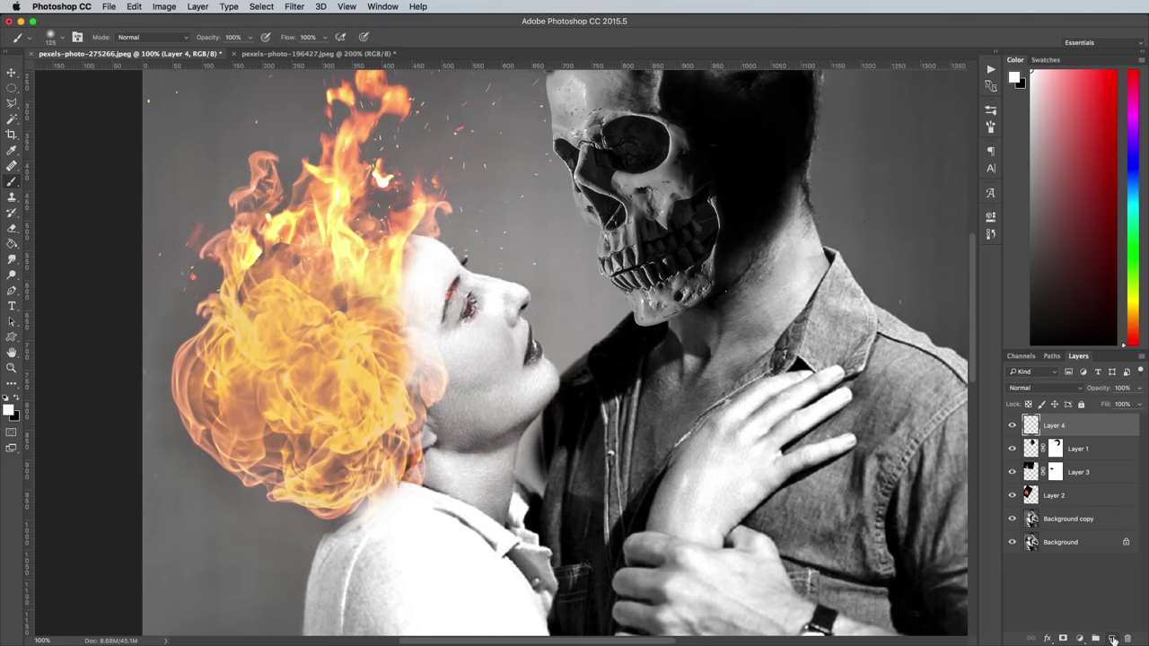
left_click(13, 292)
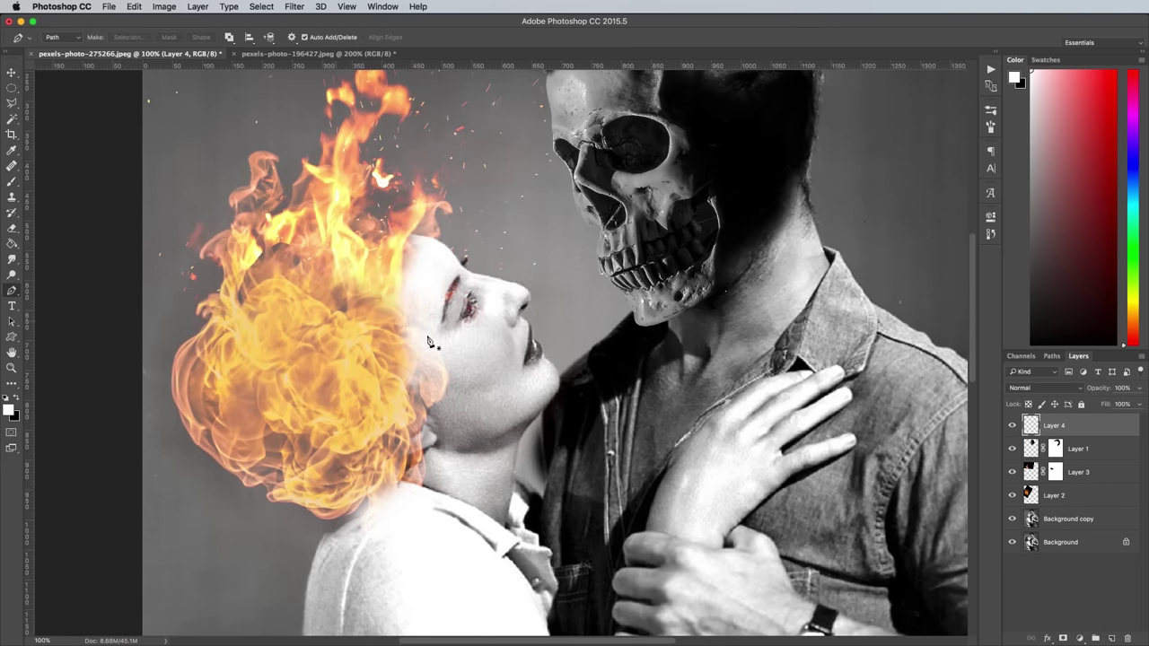
key("super+plus")
left_click_drag(758, 377, 547, 325)
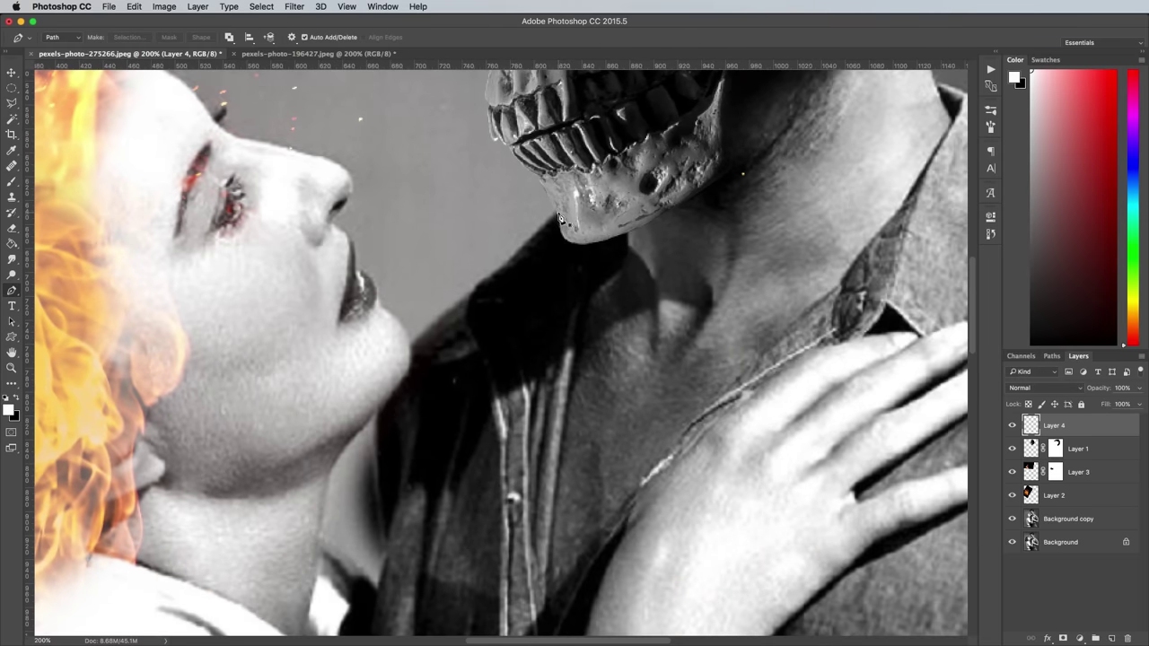
left_click(607, 264)
left_click(572, 360)
left_click_drag(576, 368, 585, 225)
left_click(562, 367)
left_click(556, 463)
left_click_drag(559, 476, 568, 341)
left_click(562, 386)
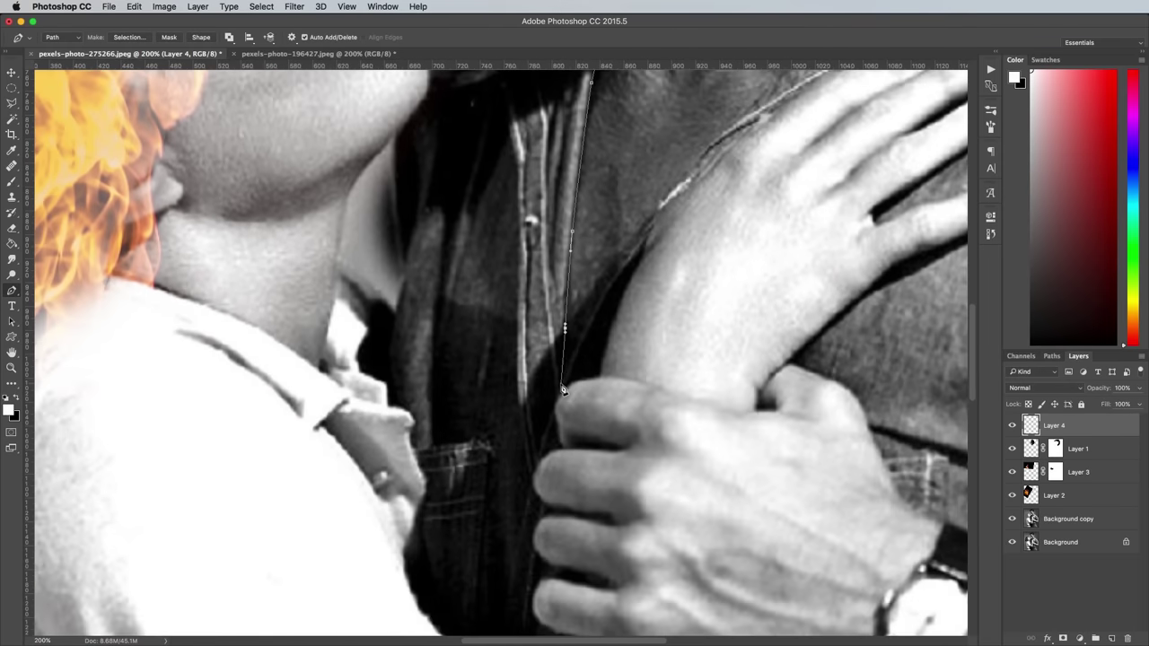
Continue the path around the woman's collar and chin to the man's shoulder, close it and turn it into a selection
left_click(564, 580)
left_click(540, 582)
left_click(534, 597)
left_click(534, 616)
left_click_drag(535, 631, 533, 411)
left_click(572, 419)
left_click(540, 538)
left_click(418, 289)
left_click_drag(386, 186, 497, 539)
left_click(453, 330)
left_click_drag(541, 216, 508, 452)
left_click(615, 337)
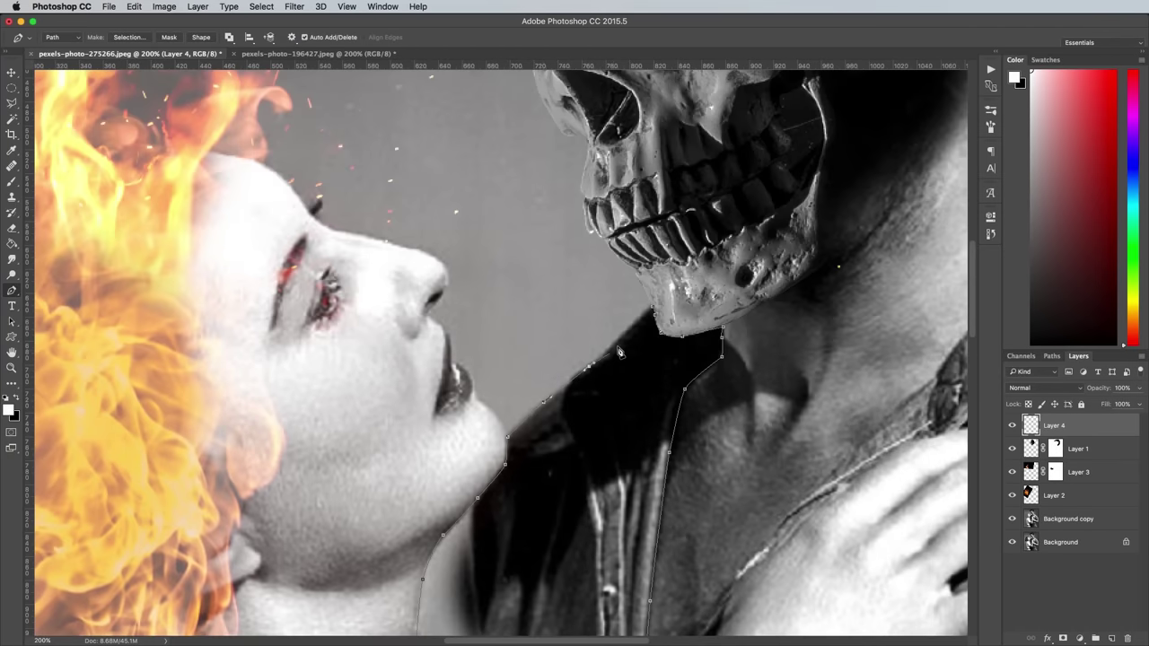
left_click(722, 359)
key("super+Return")
Outline the other side of the man's shirt around the shoulder, sleeve and both hands, fill it with black and deselect
scroll(567, 183, "right", 10)
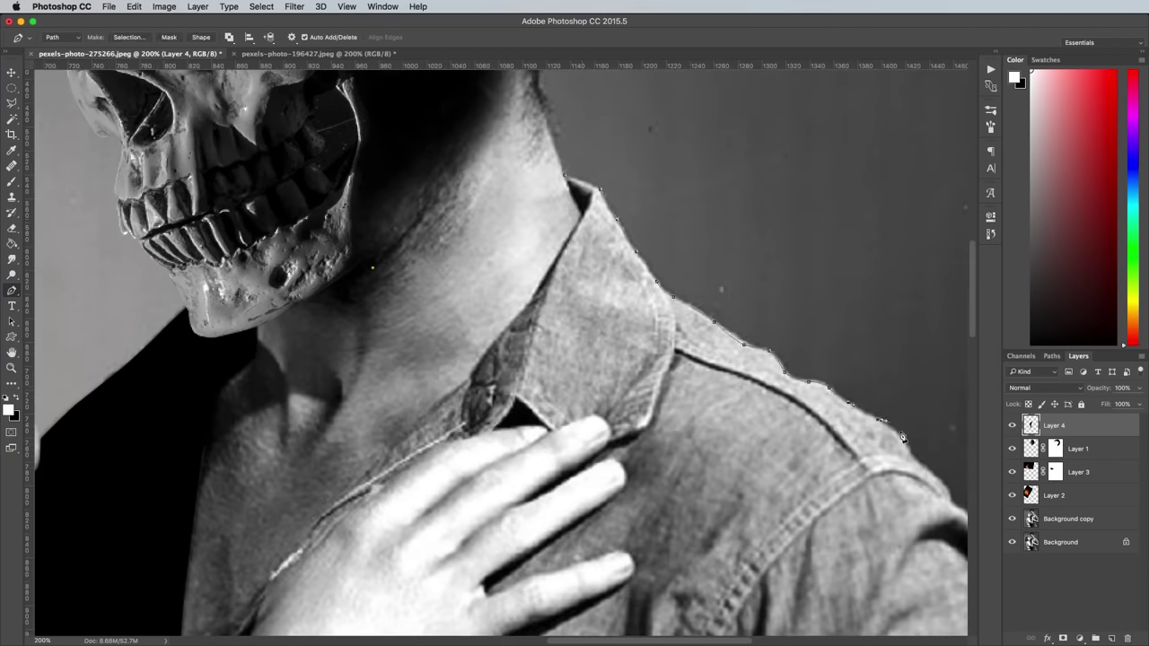
scroll(900, 442, "right", 8)
scroll(900, 442, "down", 5)
scroll(729, 456, "down", 5)
scroll(406, 567, "left", 8)
scroll(449, 548, "up", 3)
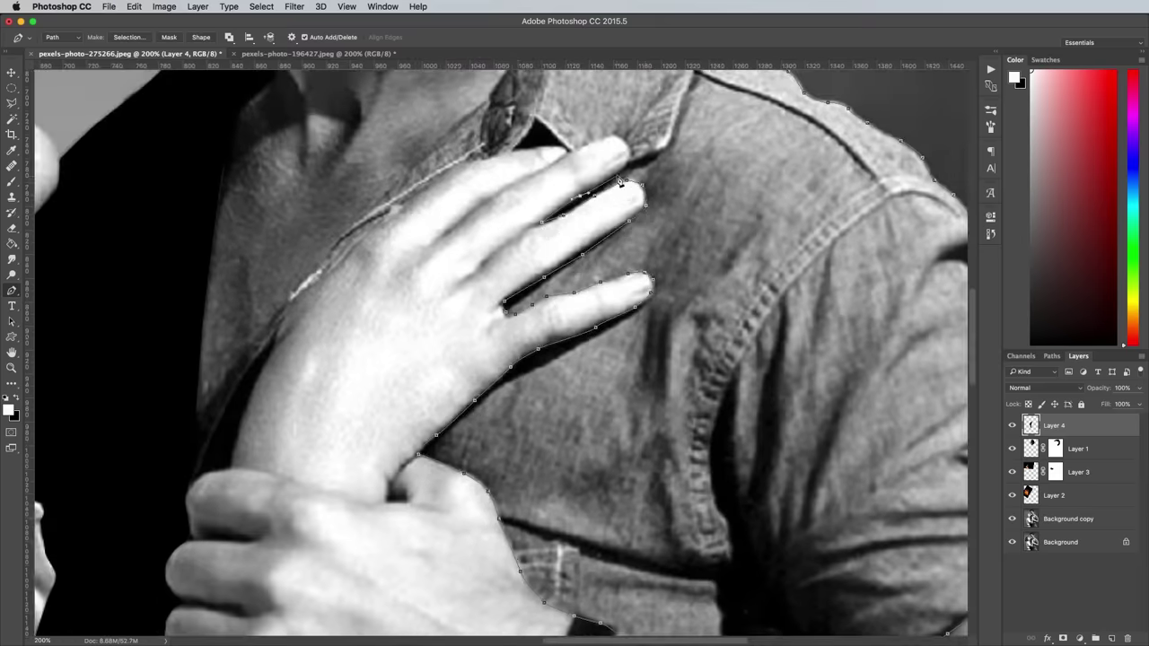
scroll(284, 323, "left", 4)
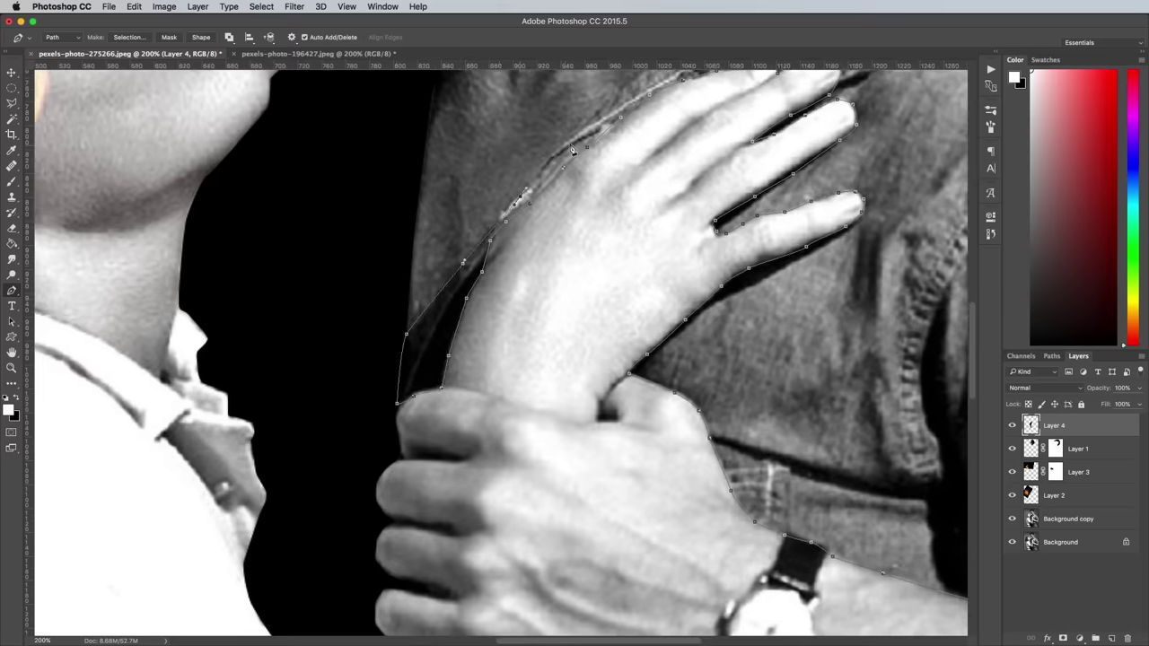
scroll(607, 242, "up", 5)
scroll(607, 242, "right", 2)
right_click(685, 89)
left_click(721, 151)
key("super+BackSpace")
key("super+d")
key("super+minus")
key("super+minus")
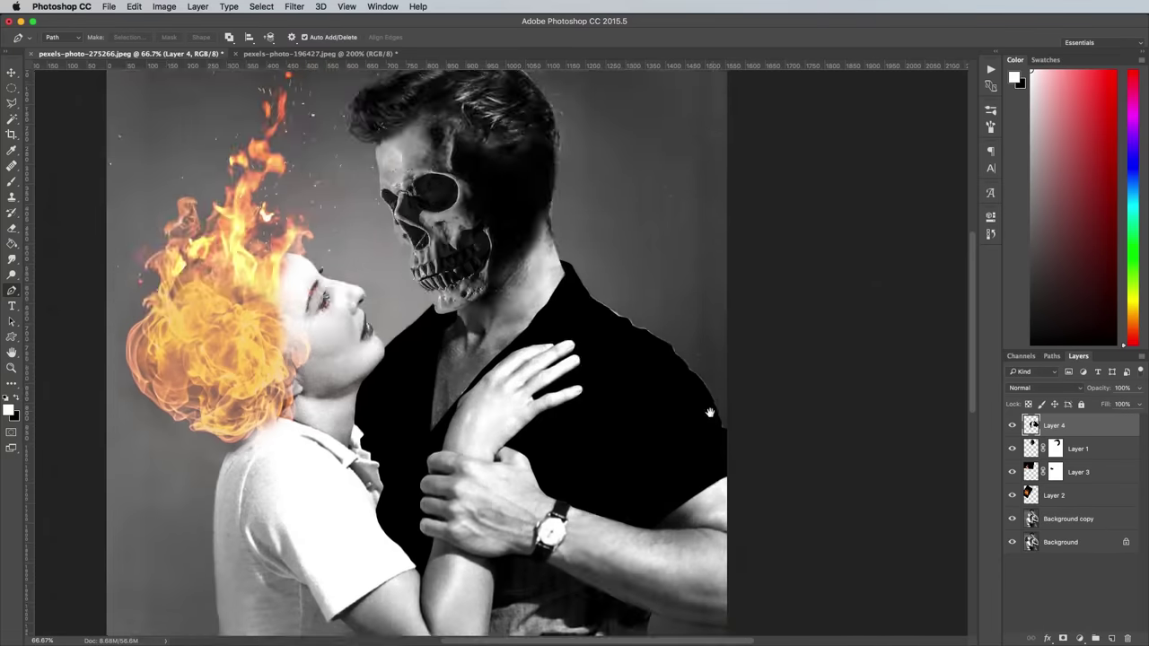
Outline the lower part of the man's shirt between his forearm and the belt with the Pen tool
scroll(693, 443, "down", 5)
key("super+plus")
key("super+plus")
left_click(523, 281)
scroll(714, 322, "down", 8)
scroll(714, 322, "right", 3)
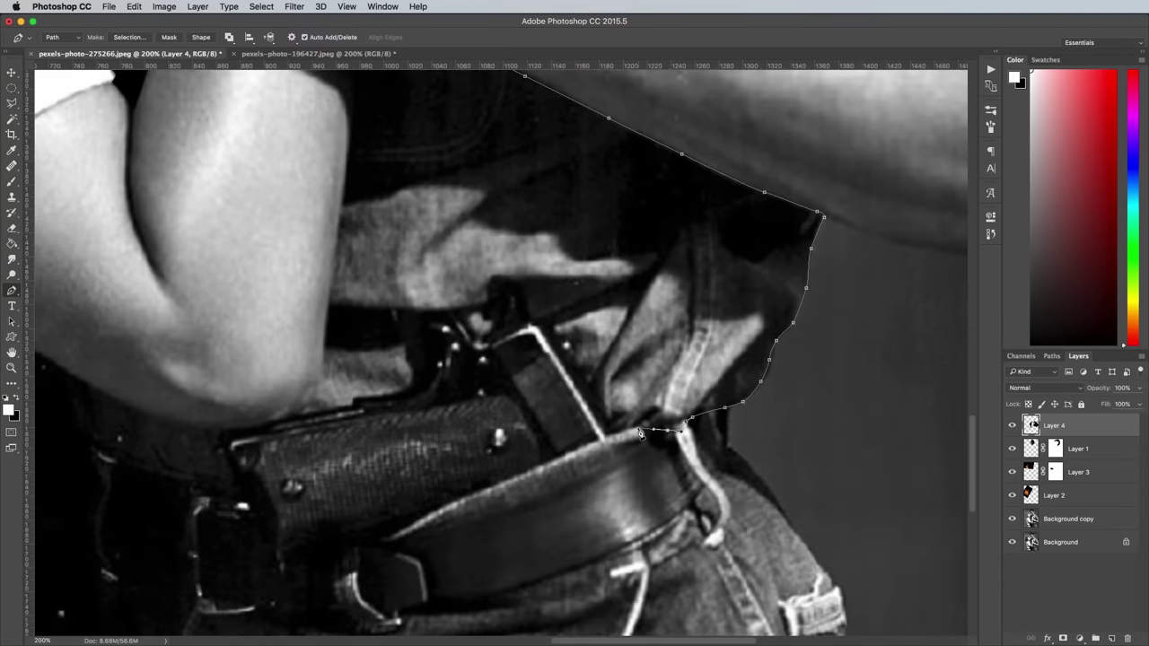
scroll(628, 296, "left", 5)
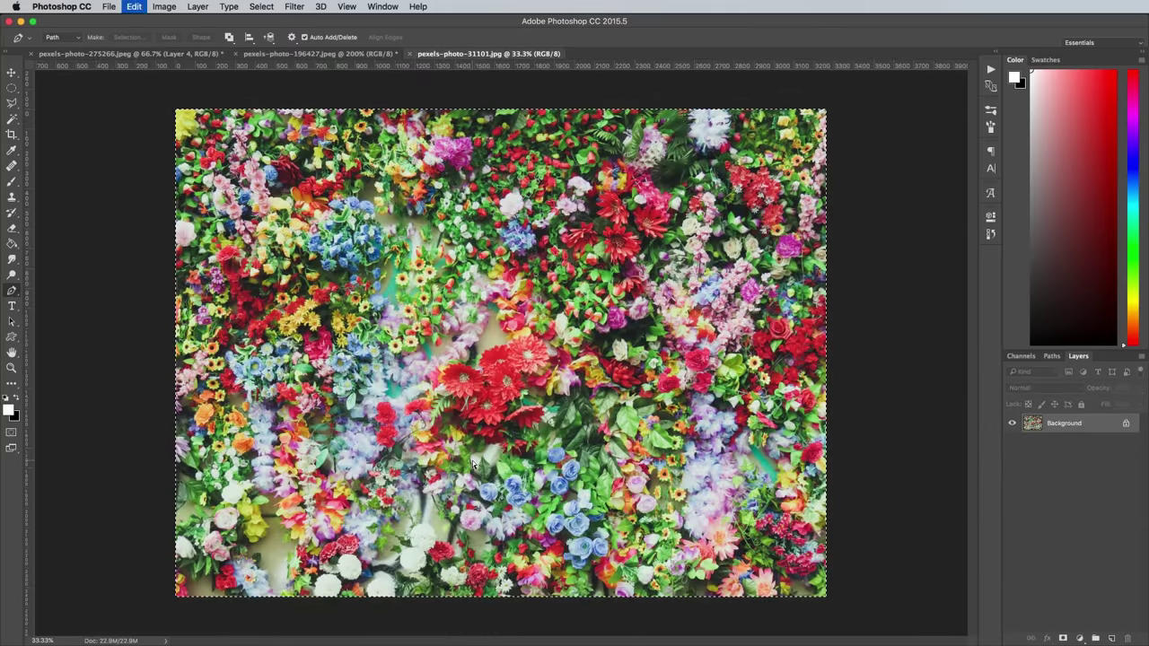
Paste the flower image as a new layer in the couple photo and clip it to the black shirt layer
key("super+w")
key("super+v")
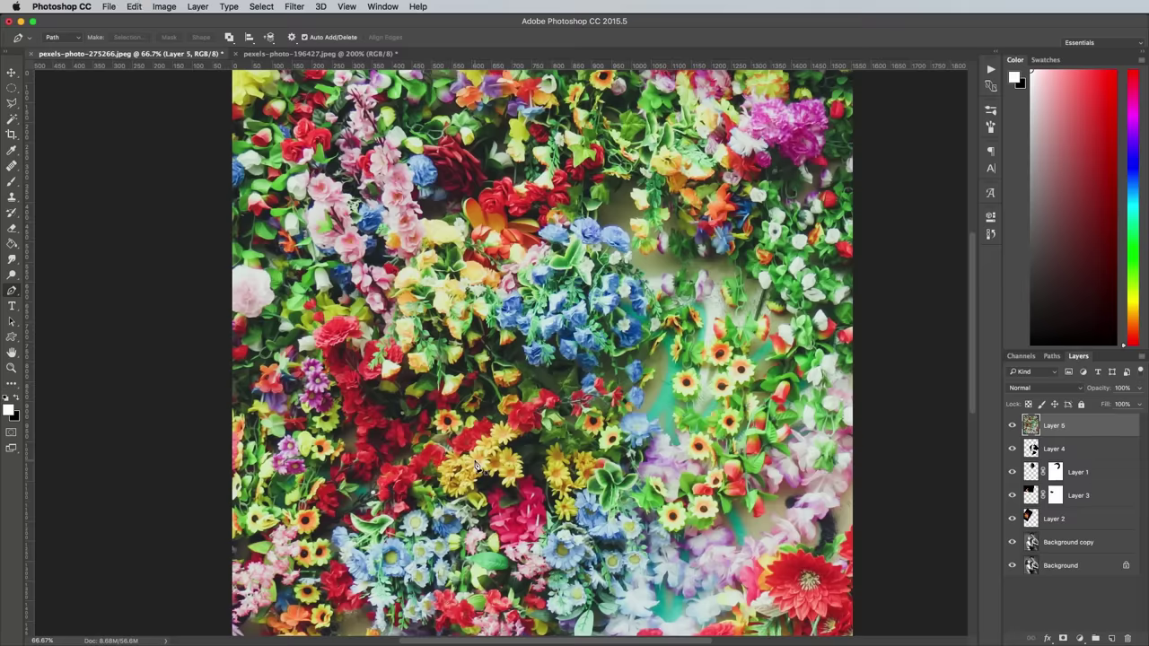
left_click(1081, 434, "alt")
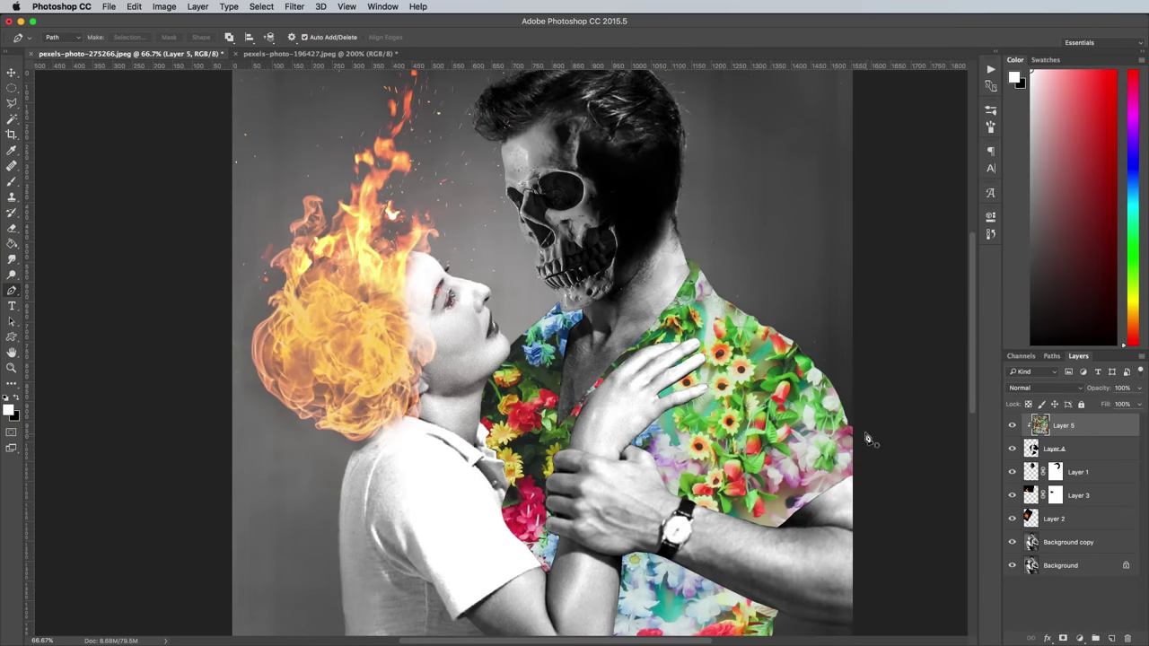
Scale down and reposition the flower layer so its pattern covers the whole shirt, and apply the transform
key("super+minus")
key("super+t")
left_click_drag(864, 440, 656, 503)
left_click_drag(738, 544, 767, 567)
left_click_drag(800, 515, 819, 464)
left_click_drag(718, 456, 661, 456)
left_click_drag(738, 521, 754, 529)
key("Return")
key("p")
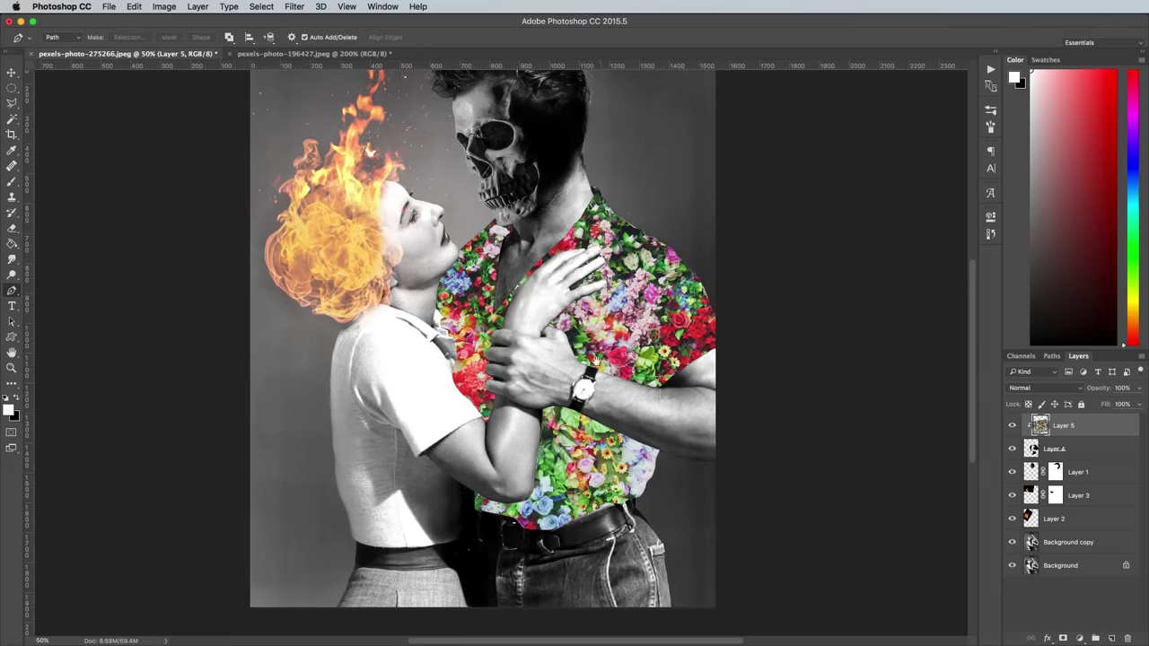
Select the round iris in pexels-photo.jpg with the Elliptical Marquee and copy it into the couple photo
left_click_drag(593, 358, 654, 429)
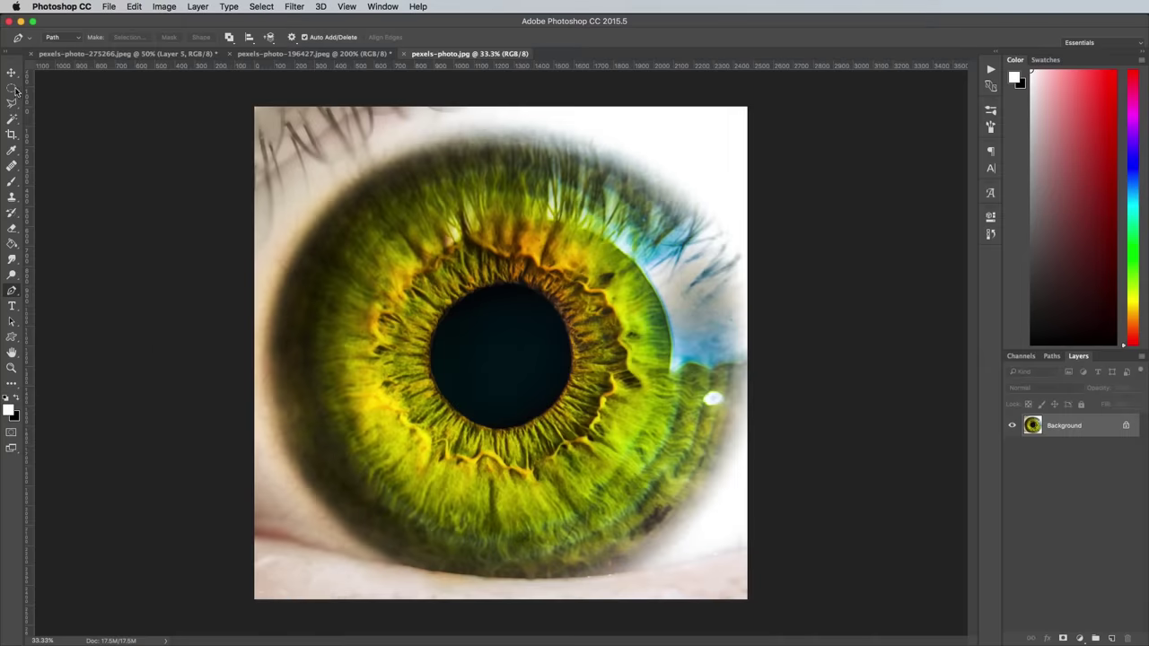
left_click(12, 88)
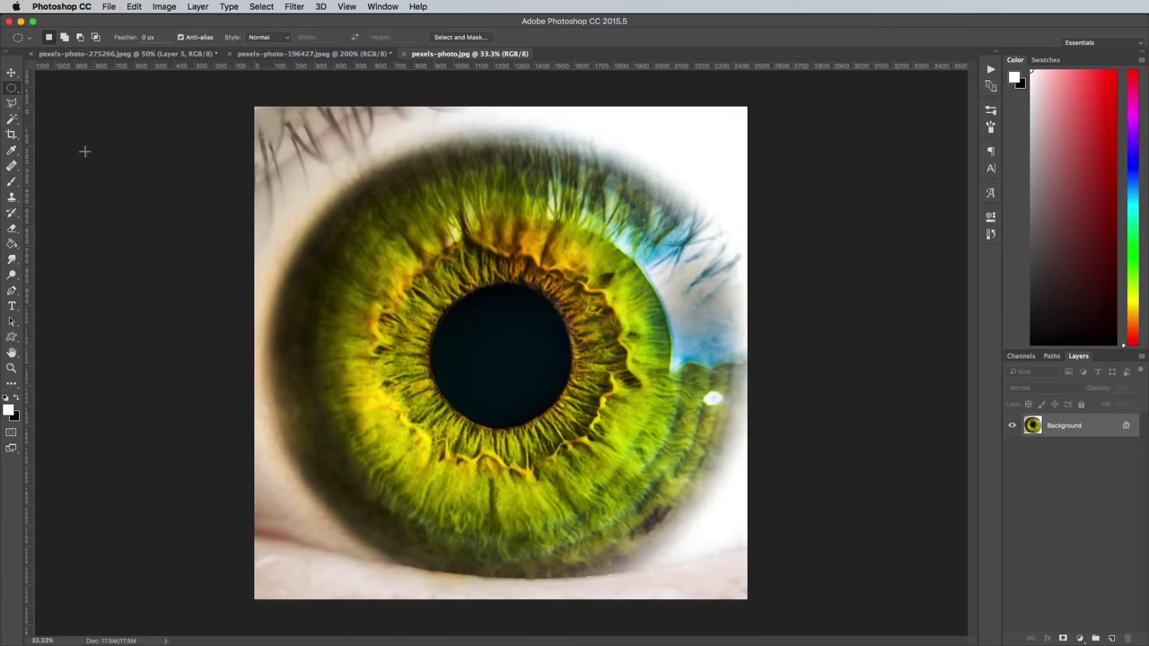
left_click_drag(501, 355, 236, 164)
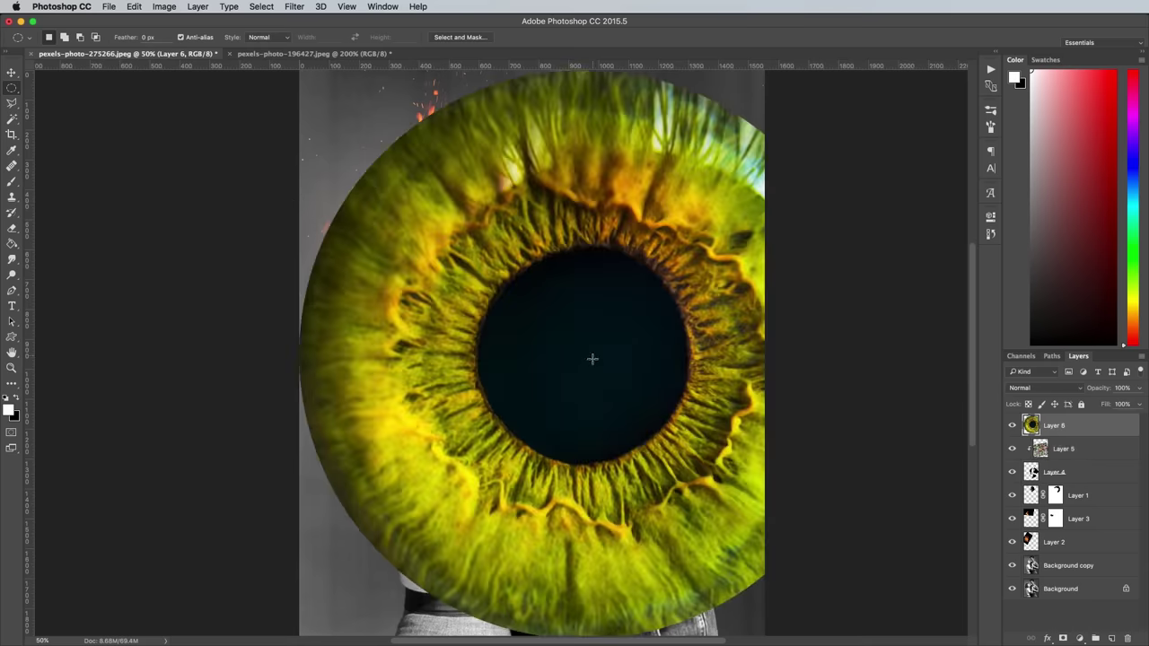
Shrink the iris layer and fit it over the face of the man's wristwatch
left_click_drag(334, 103, 741, 512)
left_click_drag(767, 540, 641, 442)
key("super+plus")
key("super+plus")
key("super+plus")
left_click_drag(897, 574, 562, 279)
key("Return")
key("ctrl+minus")
key("ctrl+minus")
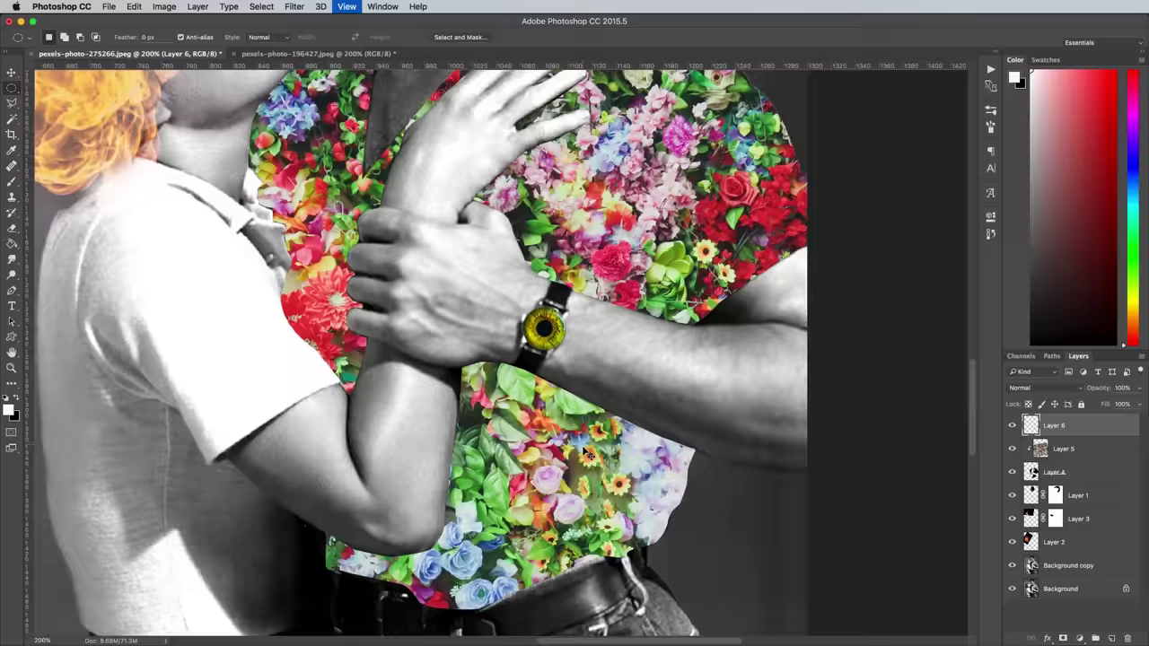
Create a new top layer, trace the woman's blouse with the Pen tool and convert the closed path into a selection
left_click_drag(595, 329, 682, 425)
left_click(1111, 638)
key("super+plus")
key("super+plus")
key("p")
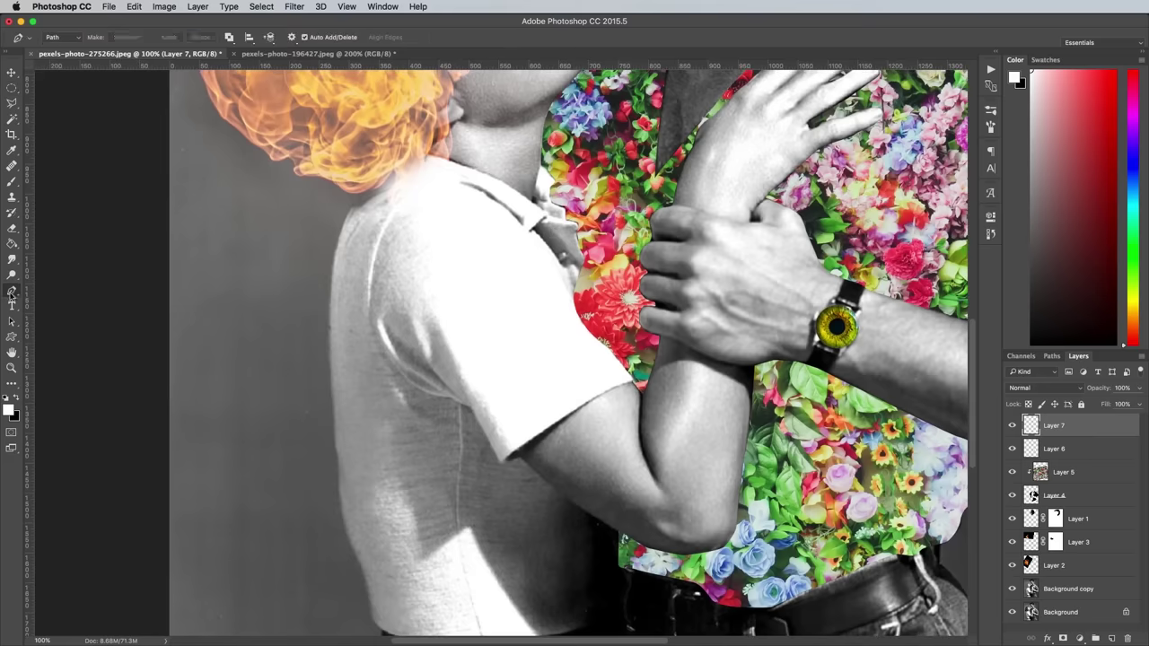
left_click(344, 218)
left_click(436, 156)
left_click(576, 225)
left_click(527, 460)
left_click(574, 503)
left_click(589, 520)
left_click(594, 581)
left_click(602, 617)
left_click_drag(602, 616, 603, 523)
left_click(565, 542)
left_click(469, 552)
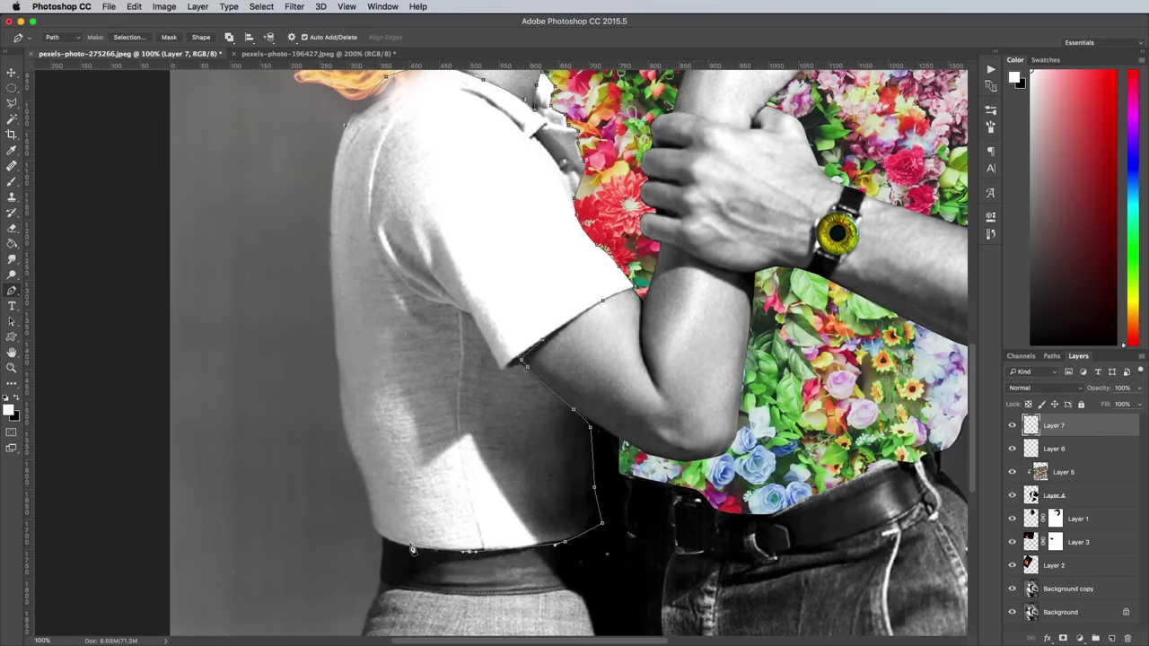
left_click(344, 125)
key("super+Return")
Fill the blouse selection with light yellow and set the layer's blend mode to Multiply
left_click(8, 410)
left_click(774, 513)
left_click(967, 489)
key("alt+BackSpace")
key("alt+shift+m")
Outline the woman's skirt below the waistband as a selection and fill it with brown (H 31, S 72%, B 41%)
left_click_drag(599, 588, 607, 293)
left_click(387, 422)
right_click(466, 385)
left_click(500, 436)
left_click(8, 410)
left_click(800, 569)
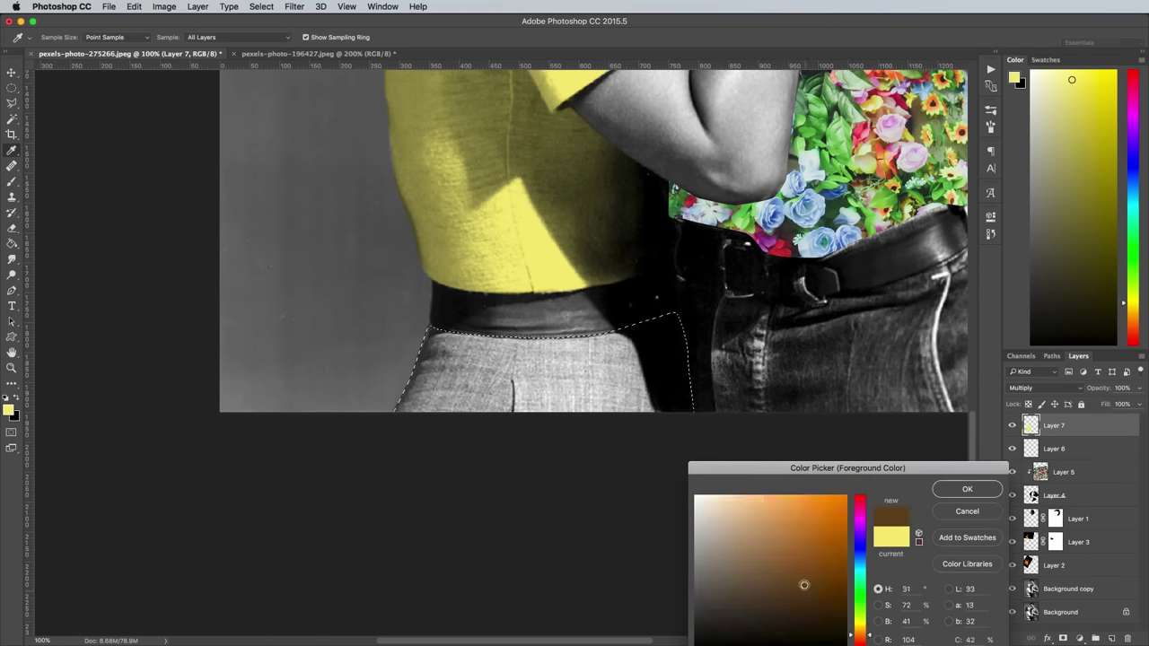
left_click(966, 489)
key("alt+BackSpace")
Trace the man's jeans below the floral shirt with the Pen tool and convert the closed path into a selection
mouse_move(767, 286)
left_mouse_down()
mouse_move(473, 476)
mouse_move(450, 450)
left_mouse_up()
left_click(346, 434)
left_click(348, 506)
left_click(362, 591)
left_click(727, 596)
left_click(743, 580)
left_click(736, 524)
left_click(729, 478)
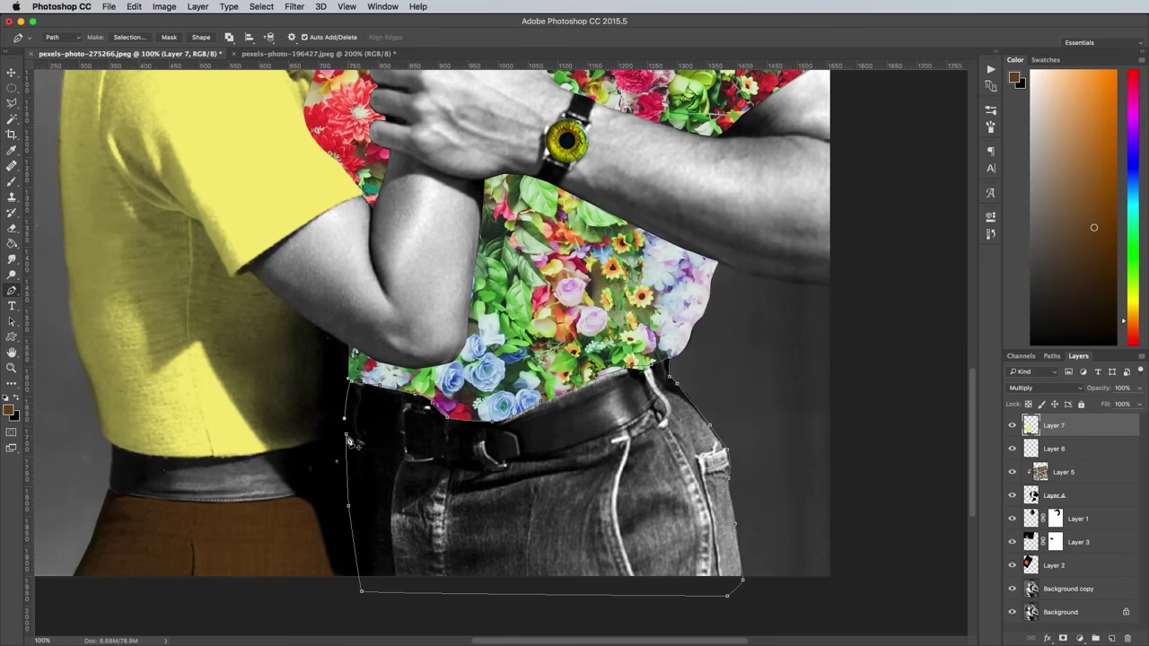
key("super+Return")
Fill the jeans selection with blue-violet on the Multiply layer and deselect
left_click(8, 410)
left_click(859, 547)
left_click(784, 535)
left_click(967, 489)
key("alt+BackSpace")
key("super+d")
key("super+minus")
key("super+minus")
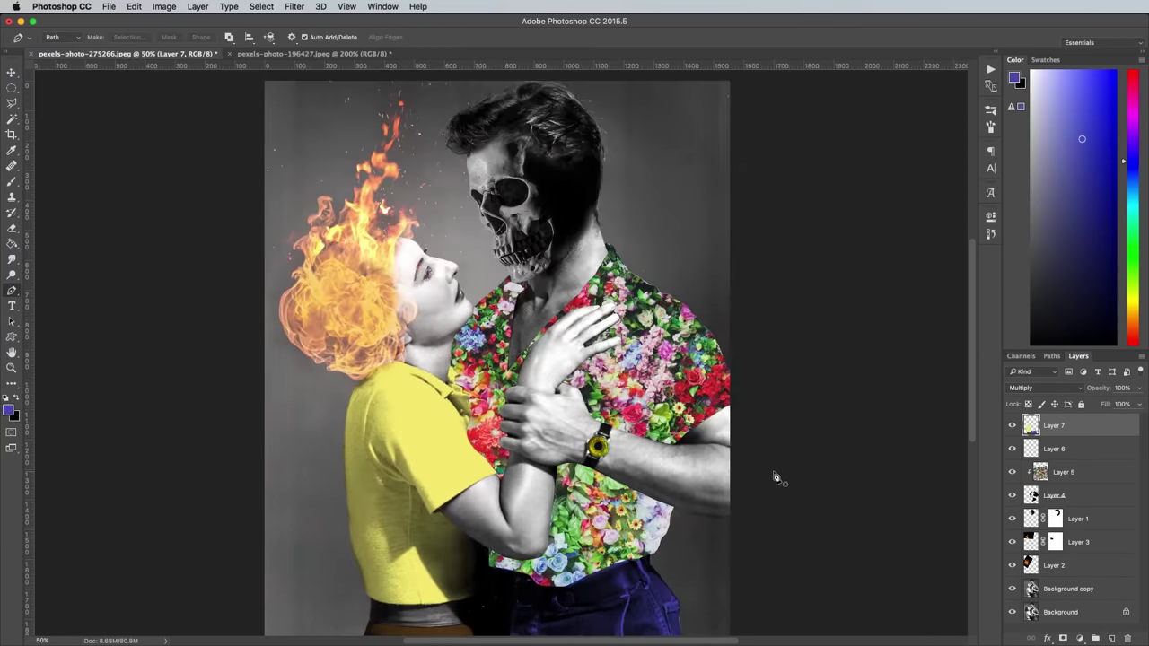
Outline the woman's eyelid with the Pen tool and make it a selection with a 0-pixel feather
key("super+plus")
key("super+plus")
left_click_drag(402, 170, 472, 321)
left_click(421, 316)
left_click(426, 325)
right_click(415, 329)
left_click(454, 384)
left_click(752, 357)
Fill the eyelid selection with bright turquoise as eyeshadow and deselect
left_click(8, 410)
left_click(859, 564)
left_click(807, 505)
left_click(967, 488)
key("alt+BackSpace")
key("ctrl+d")
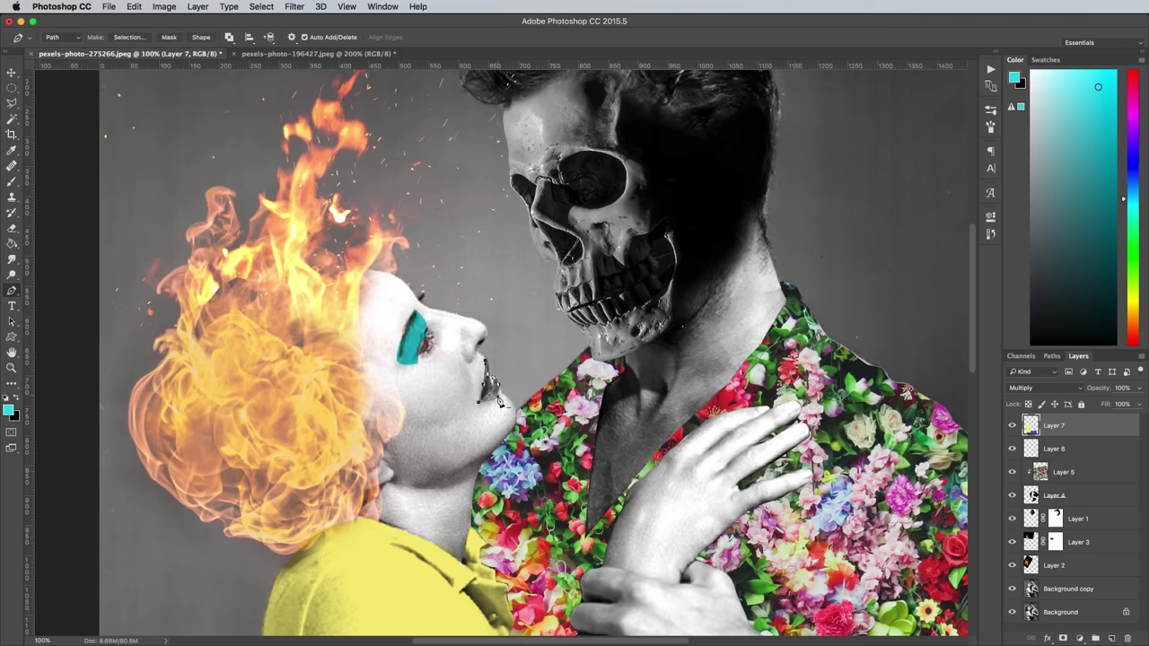
Outline the woman's lips as a selection with a 0-pixel feather and fill it with bright red
left_click(485, 361)
right_click(486, 378)
left_click(525, 433)
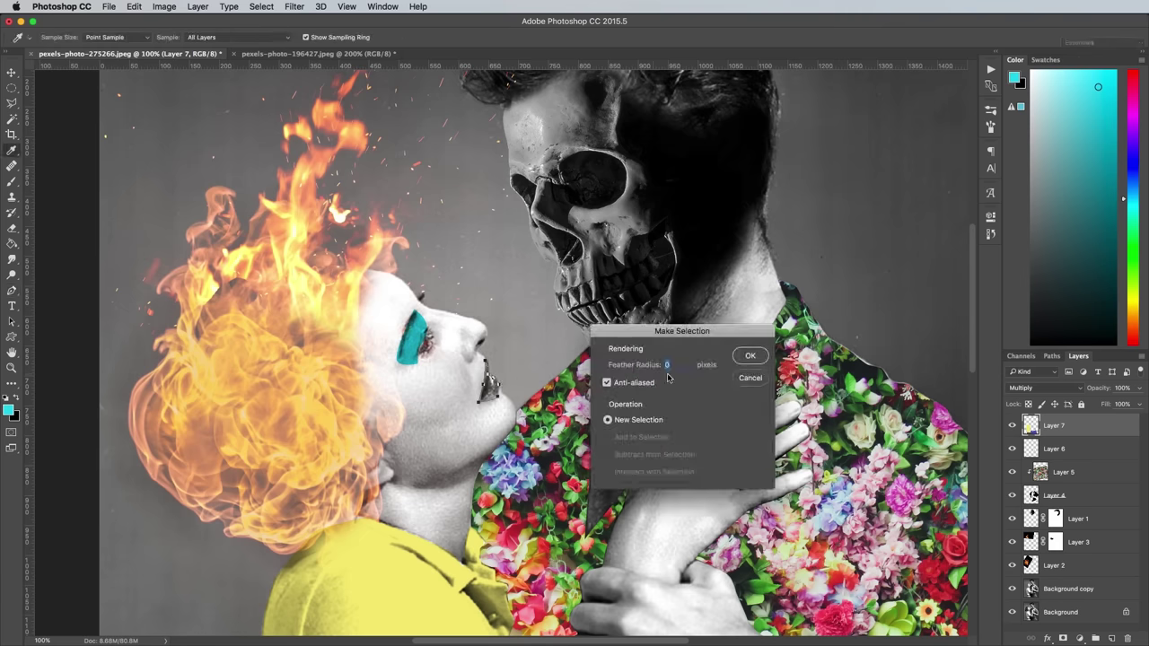
left_click(751, 357)
left_click(8, 410)
left_click(859, 634)
left_click(845, 505)
left_click(964, 490)
key("alt+BackSpace")
key("ctrl+0")
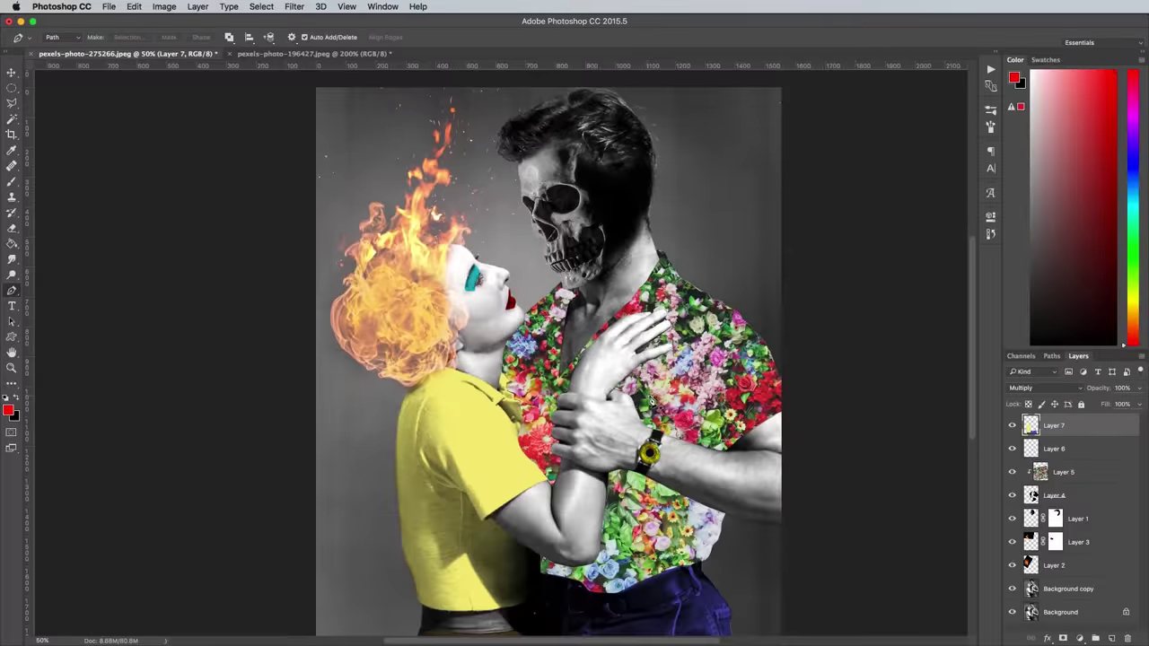
Copy the whole canvas merged and paste it into a new document of the same size
left_click(263, 11)
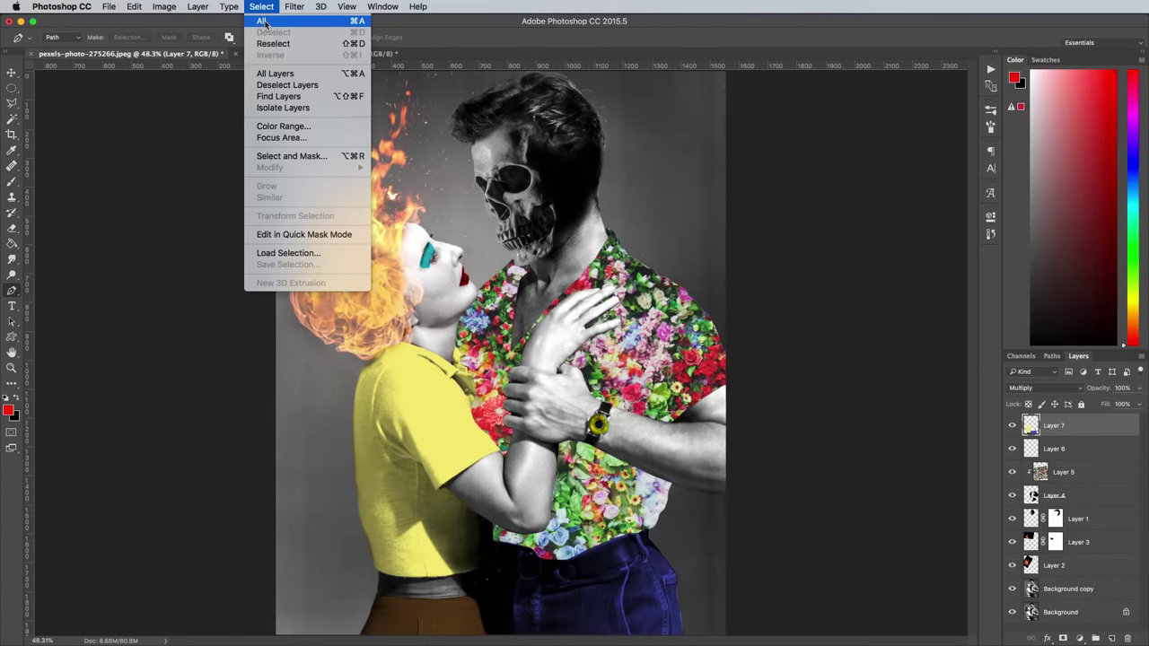
left_click(263, 19)
left_click(134, 7)
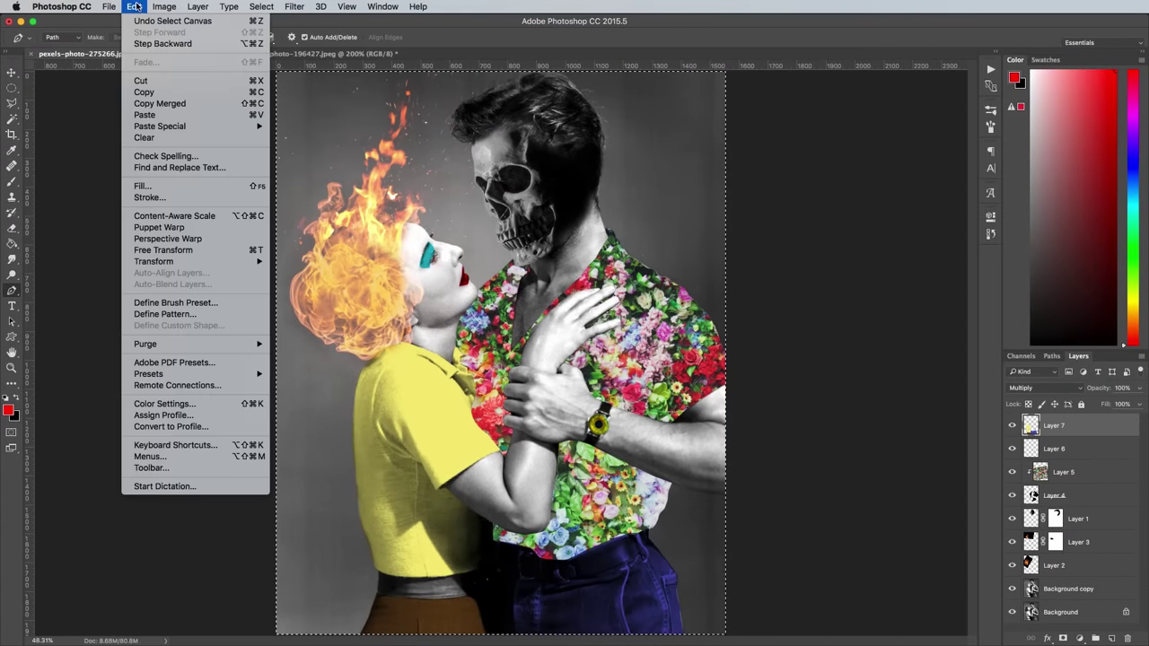
left_click(158, 105)
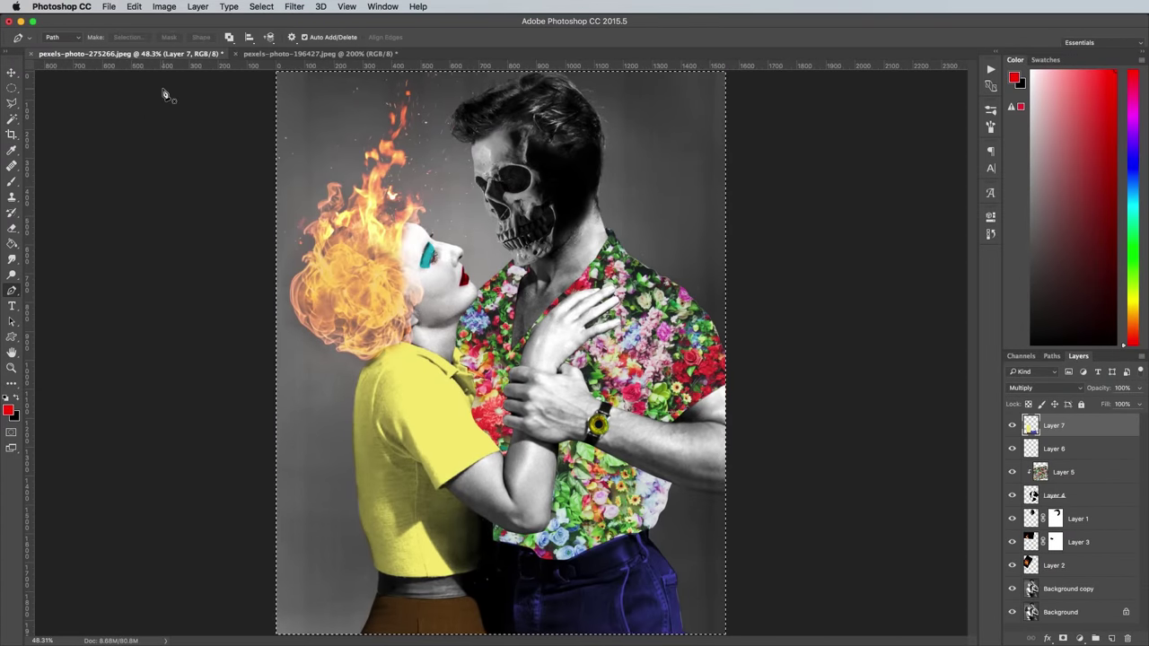
key("ctrl+n")
key("Return")
key("ctrl+v")
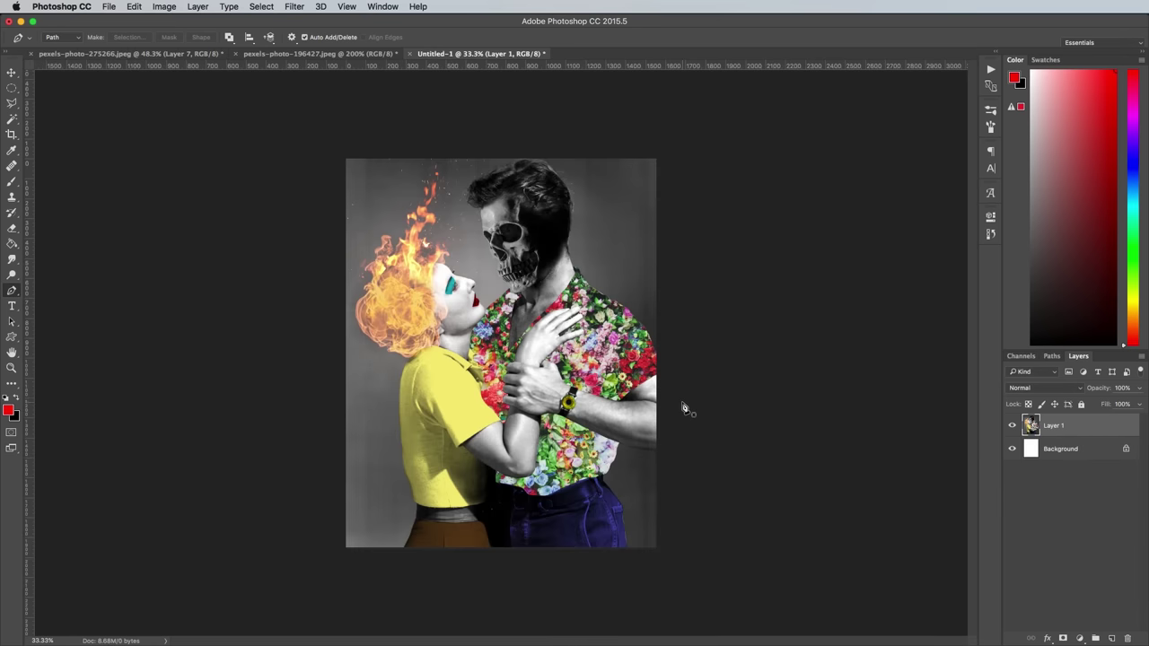
key("ctrl+0")
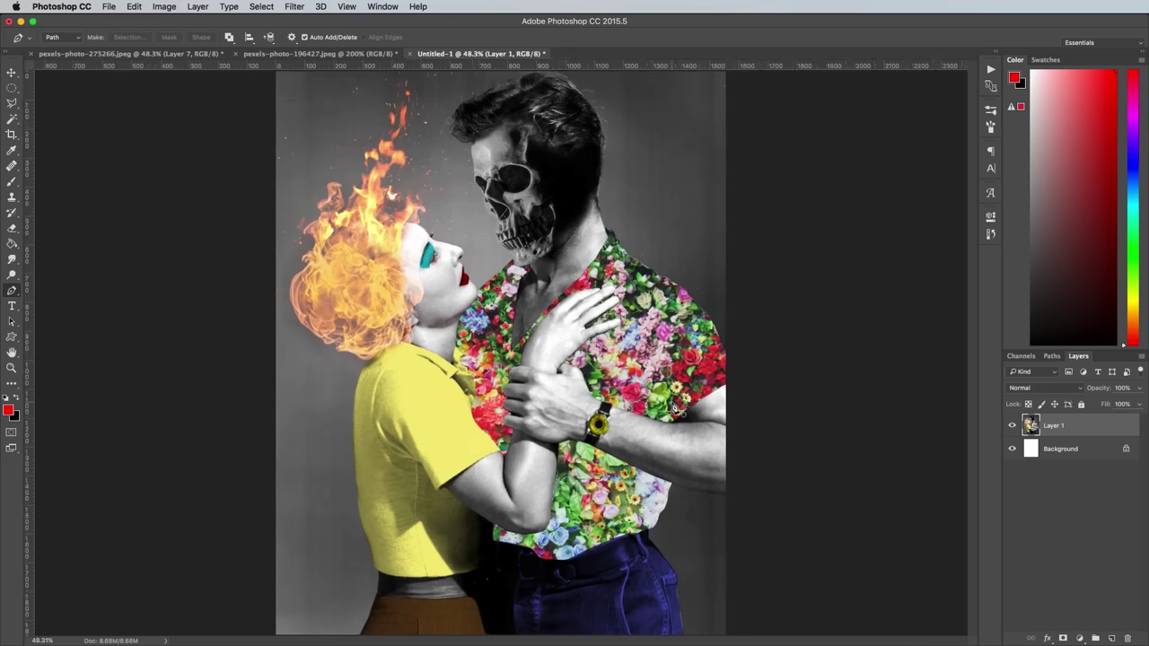
Add 5% Gaussian monochromatic noise to the pasted merged layer
left_click(301, 9)
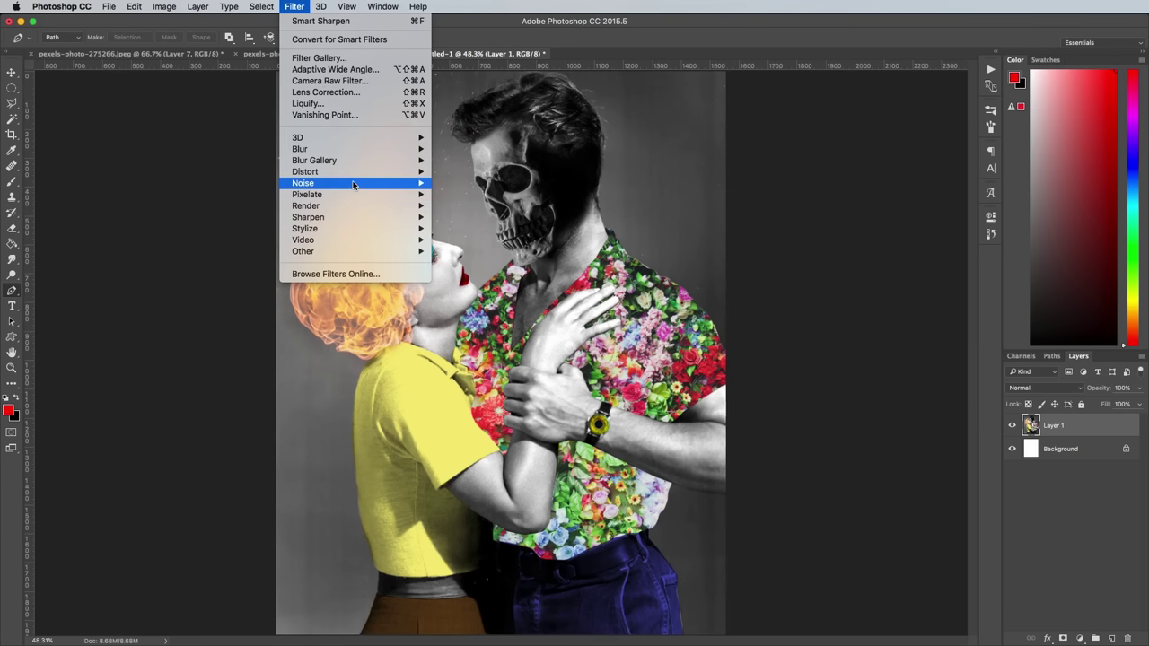
mouse_move(352, 184)
left_click(445, 184)
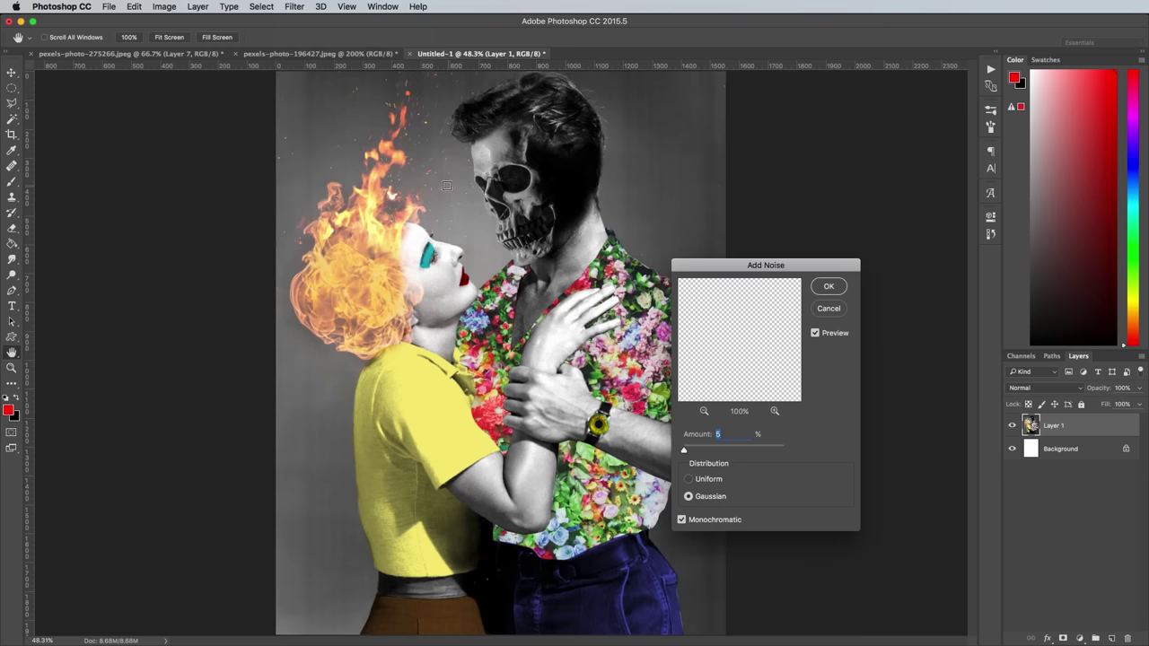
left_click(818, 288)
key("p")
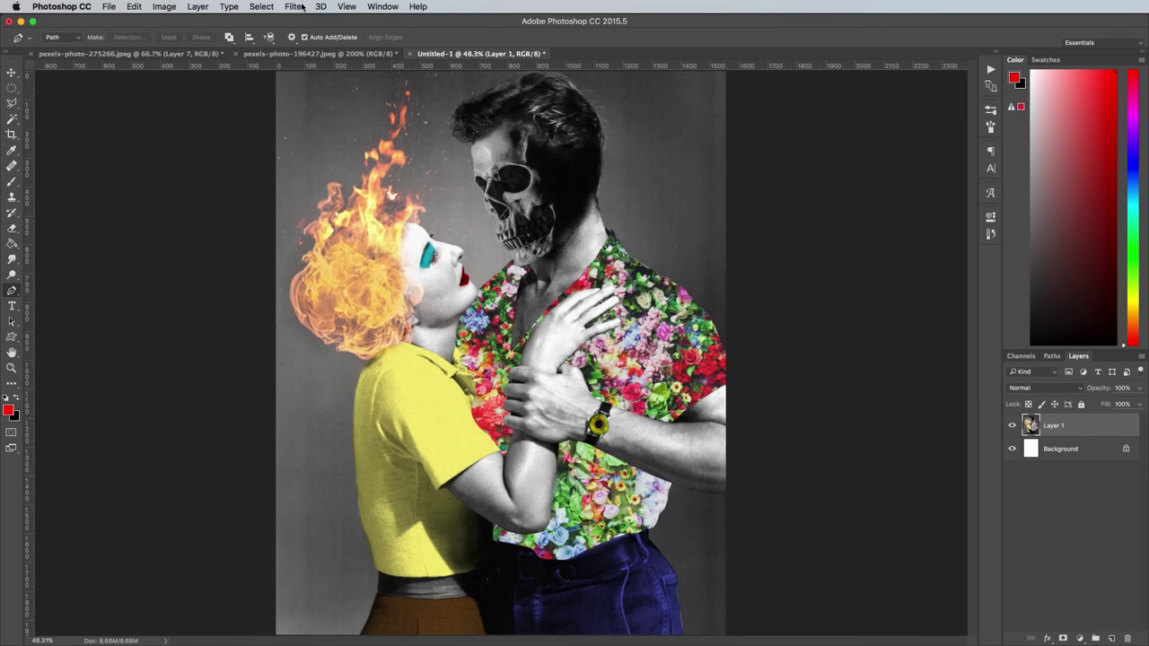
Apply Smart Sharpen to the merged layer with amount 100%, radius 10.0 px, reduce noise 0% and Lens Blur removal
left_click(301, 7)
mouse_move(353, 217)
left_click(469, 263)
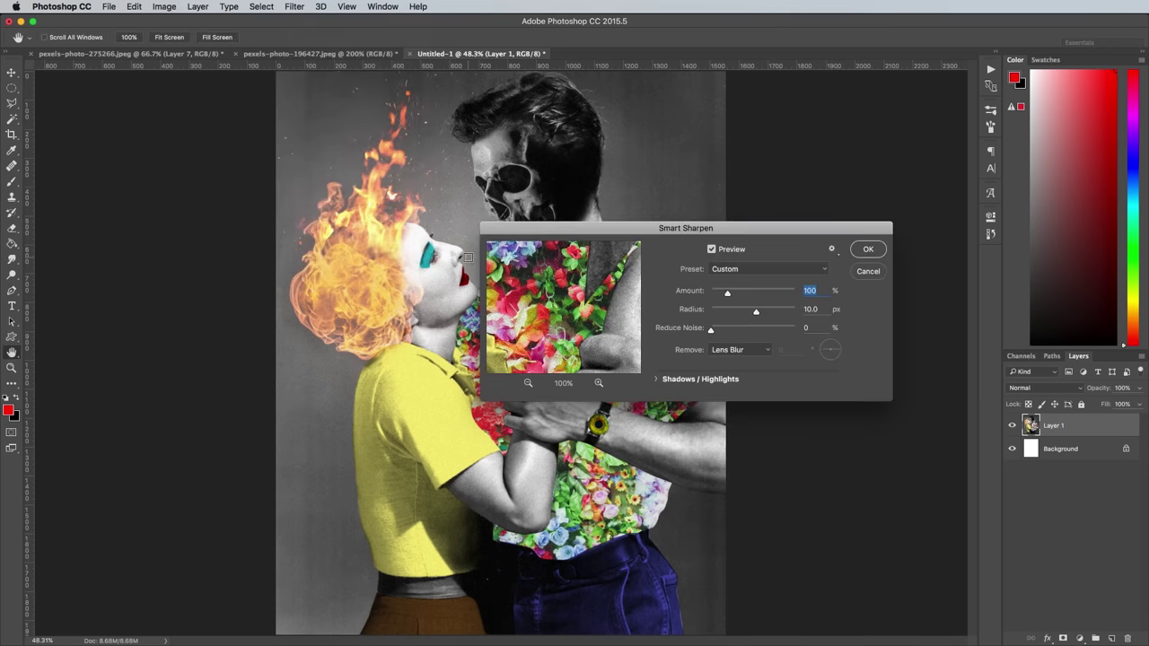
double_click(810, 309)
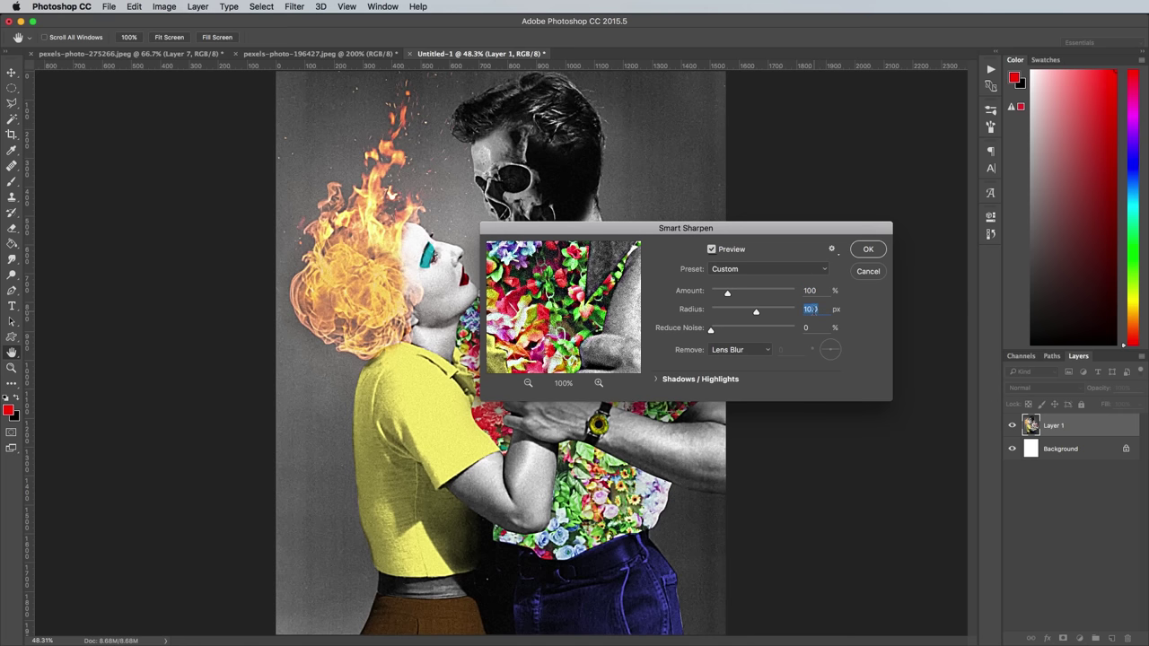
left_click(866, 250)
Copy the whole sharpened image and paste it as a new top layer in the original composite document
key("super+a")
key("super+c")
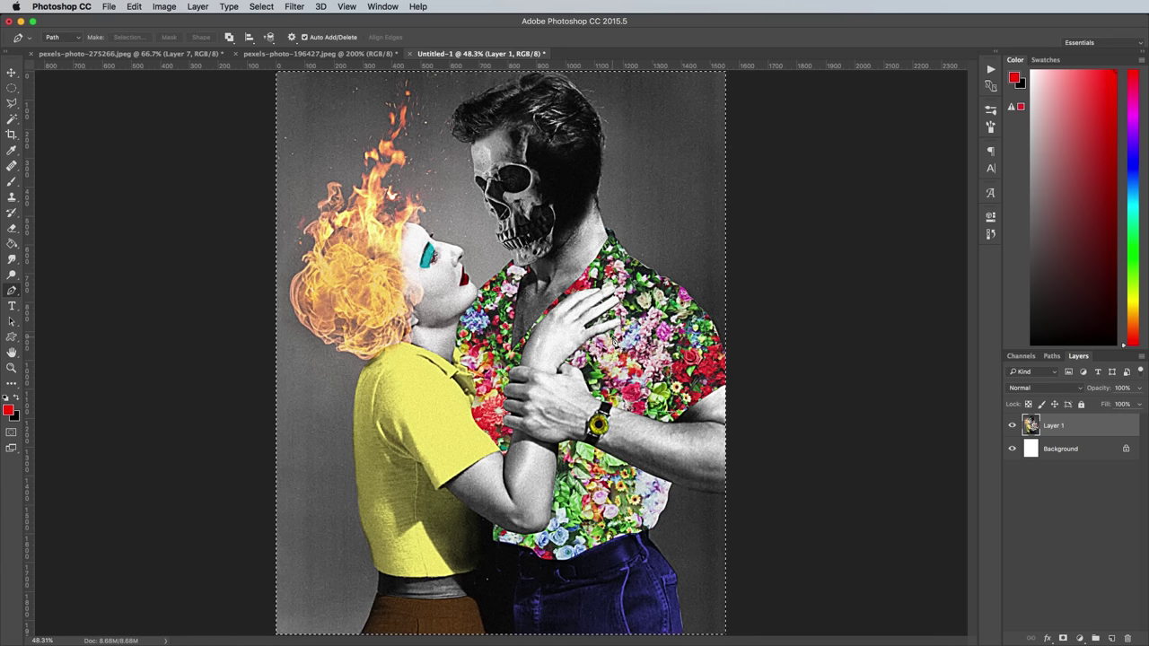
key("ctrl+Tab")
key("super+v")
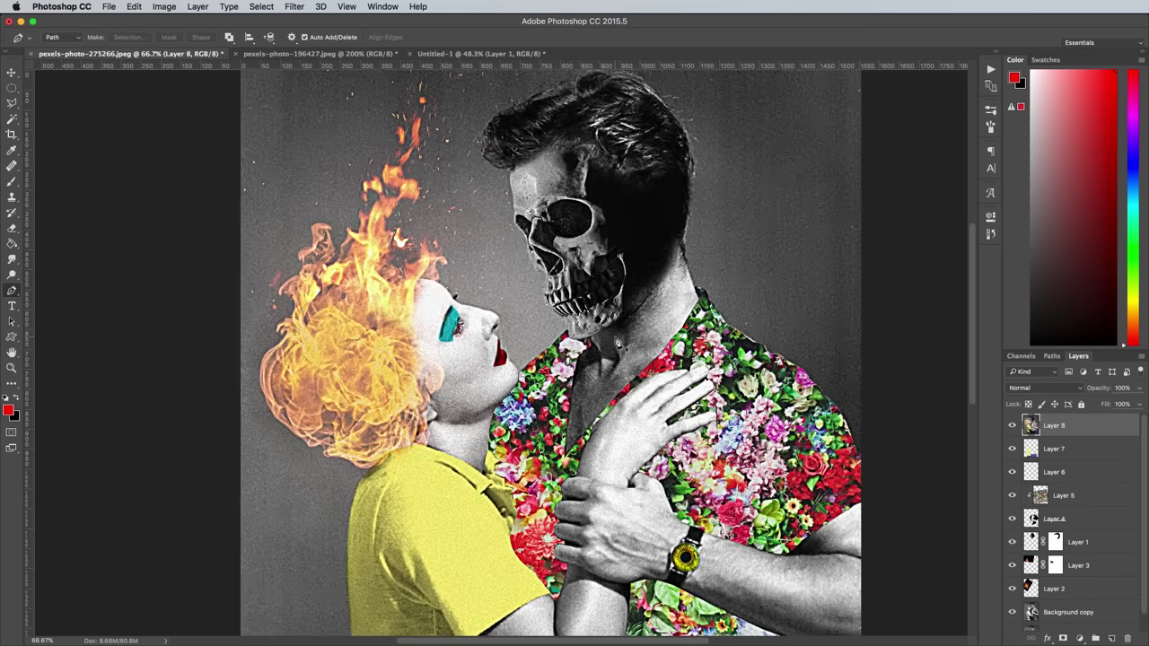
Convert the Untitled-1 document to Grayscale mode, flattening its layers
left_click(468, 54)
left_click(166, 8)
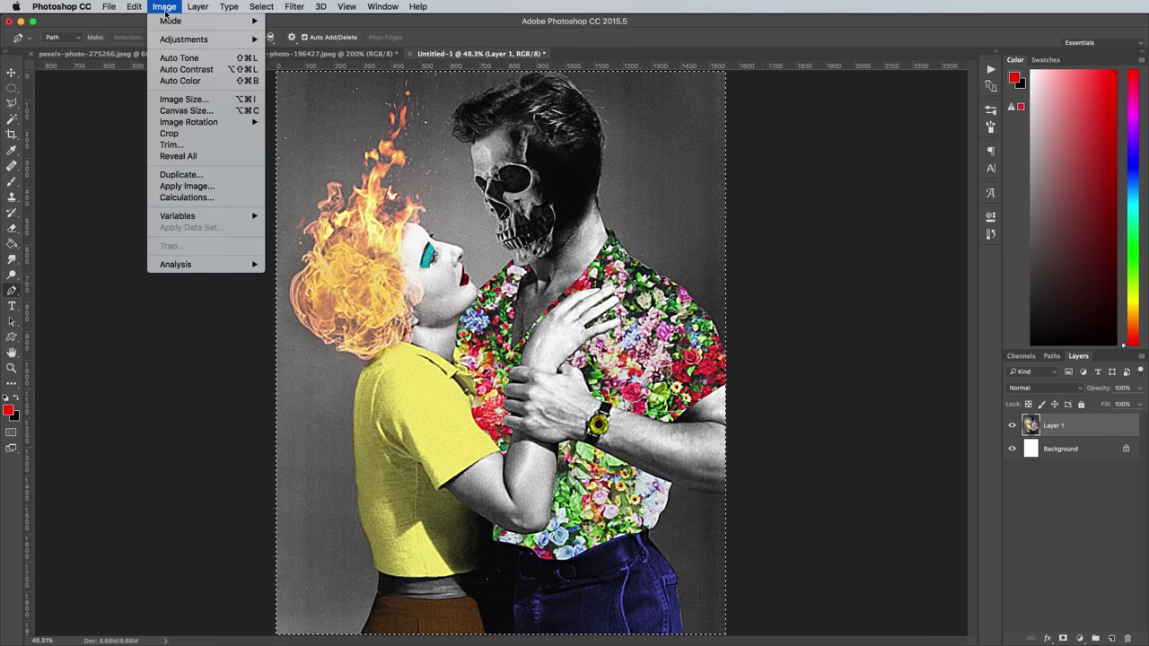
mouse_move(181, 21)
left_click(295, 37)
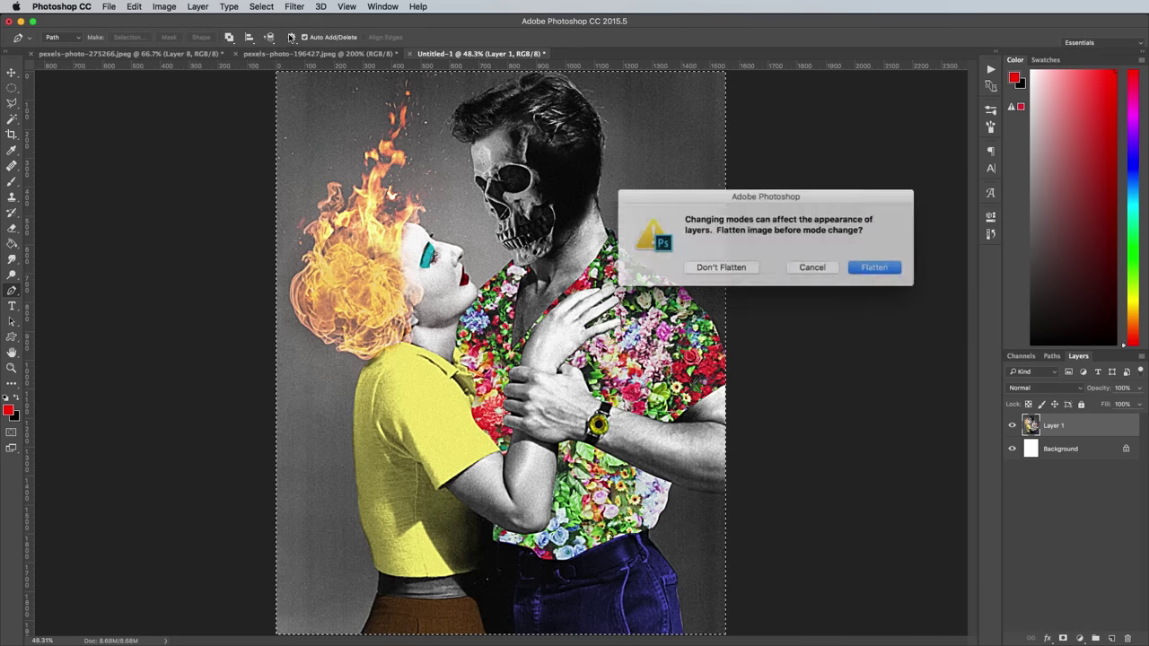
left_click(857, 267)
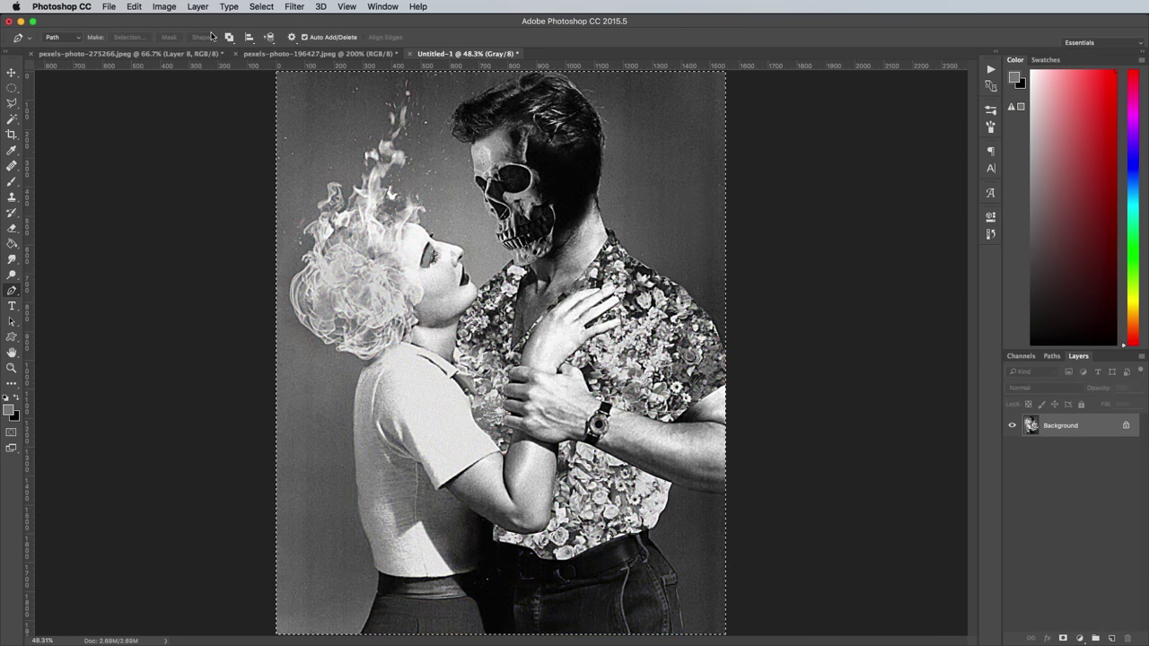
Convert the grayscale image to Bitmap at 72 pixels/inch using a halftone screen of 10 lines/inch, 45 degrees and Round shape
left_click(164, 7)
mouse_move(178, 22)
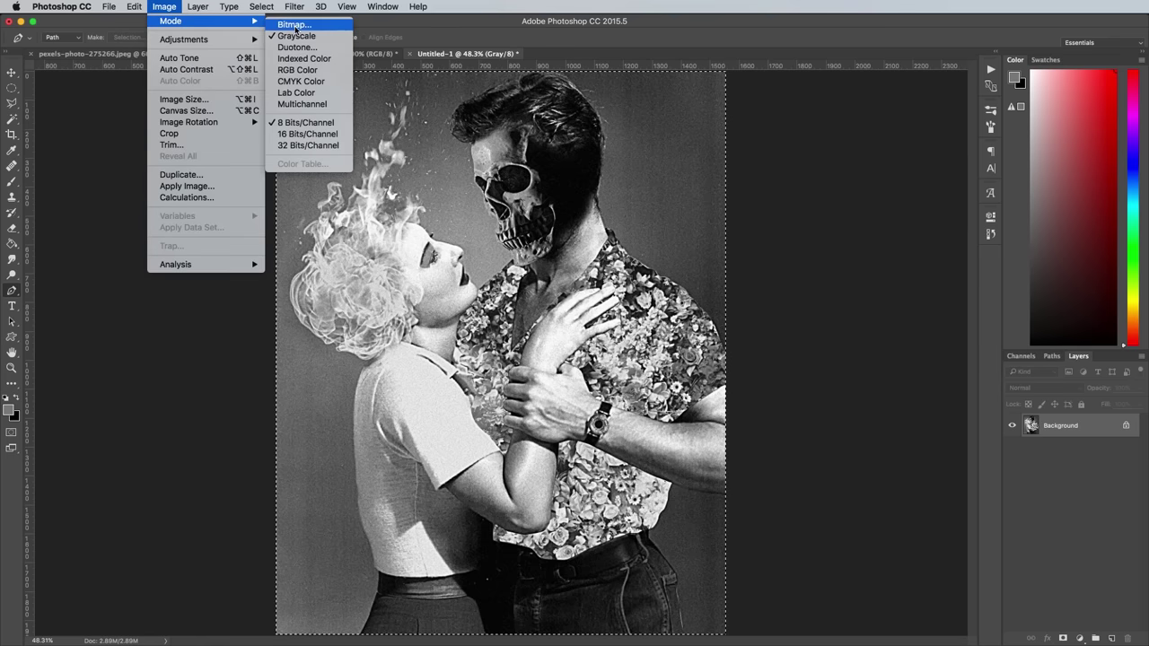
left_click(294, 24)
left_click(757, 421)
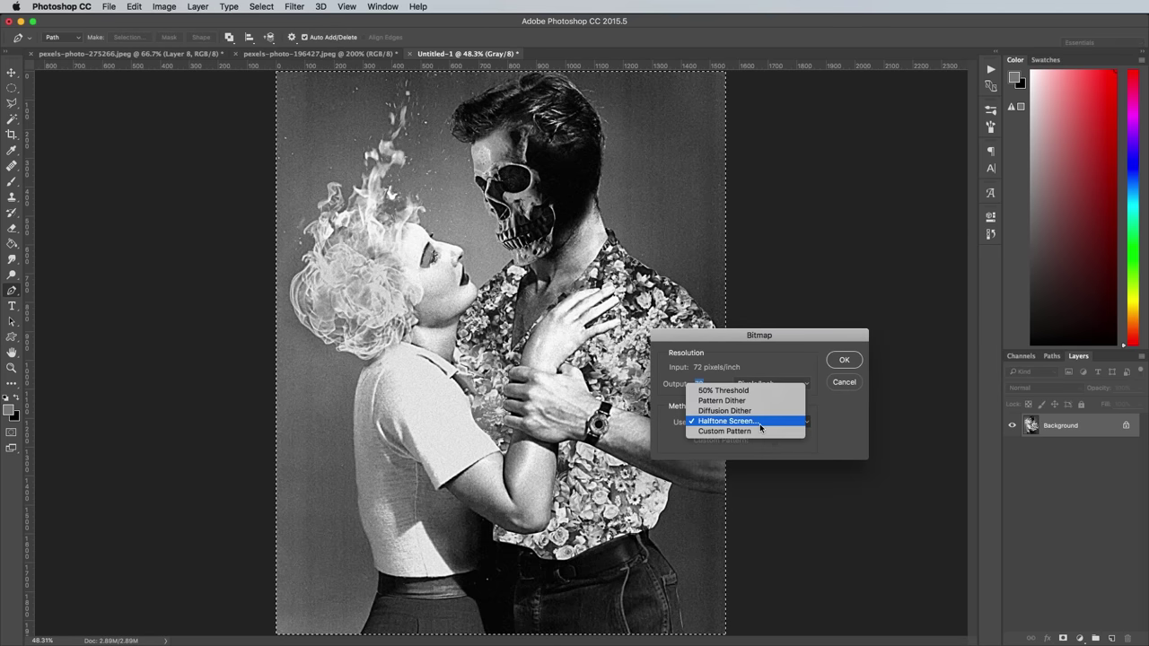
left_click(760, 423)
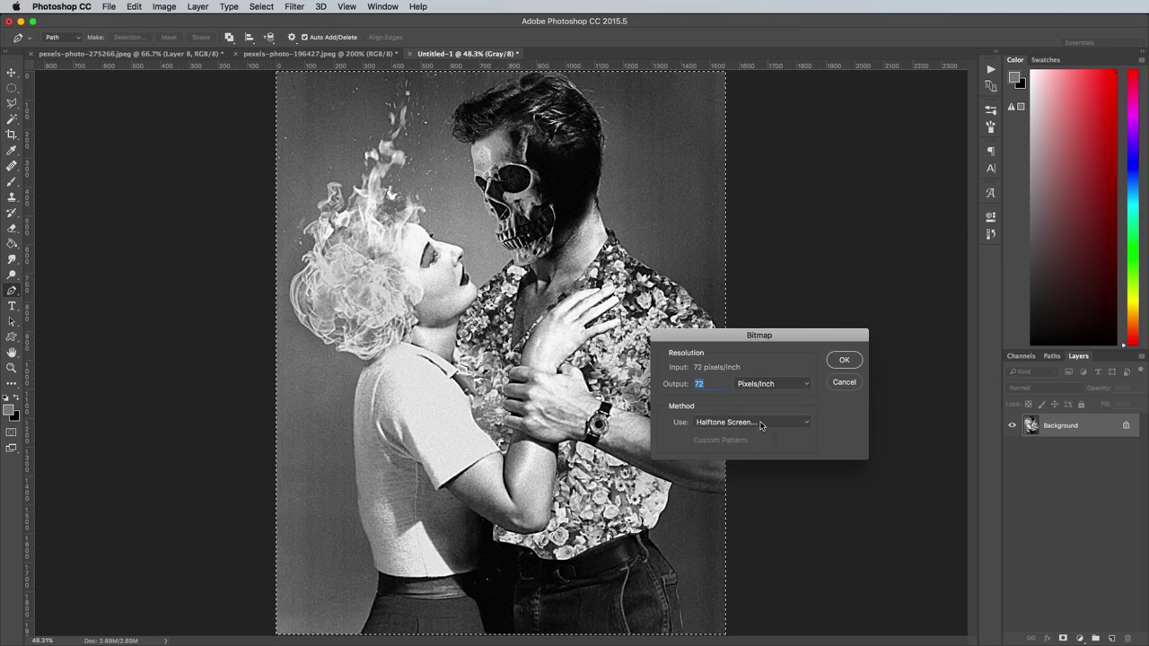
left_click(840, 364)
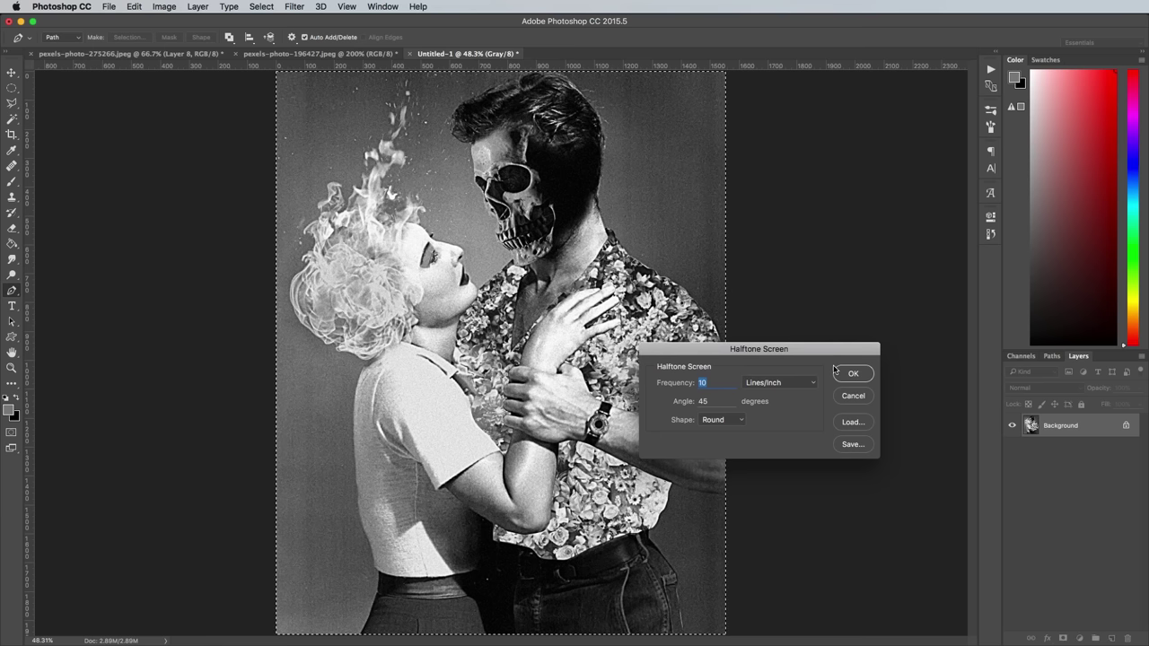
key("Tab")
left_click(727, 420)
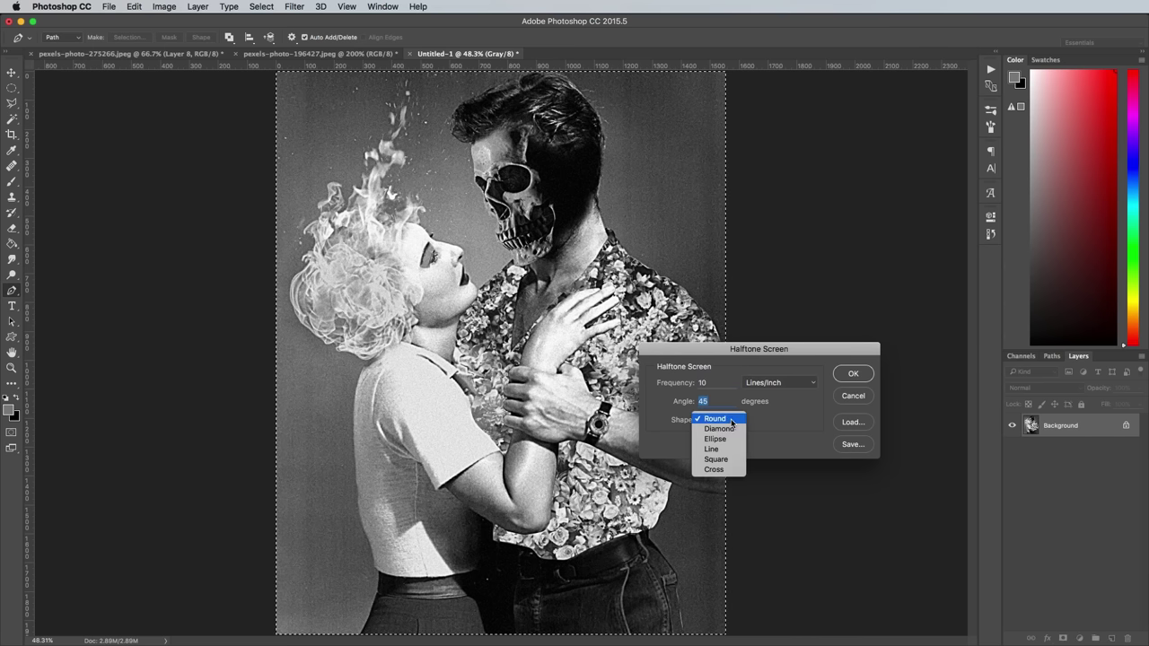
left_click(732, 423)
left_click(852, 374)
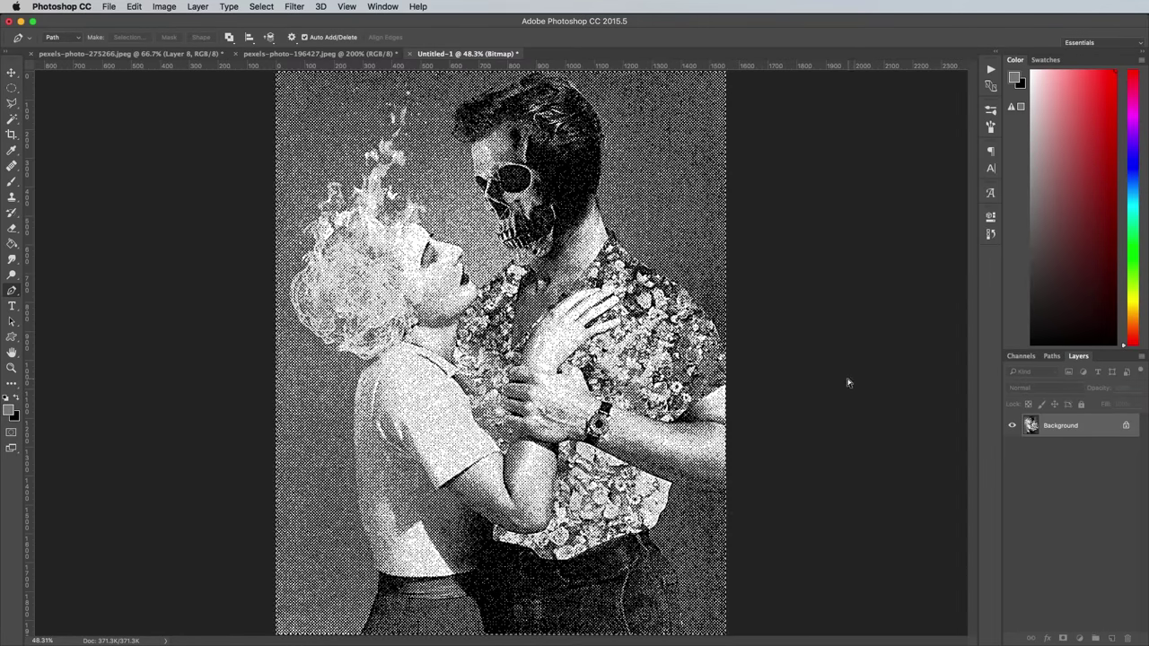
Copy the entire halftone image, close its document without saving and paste it as the composite's top layer
key("super+1")
scroll(503, 352, "up", 5)
key("super+a")
key("super+c")
key("super+w")
left_click(723, 263)
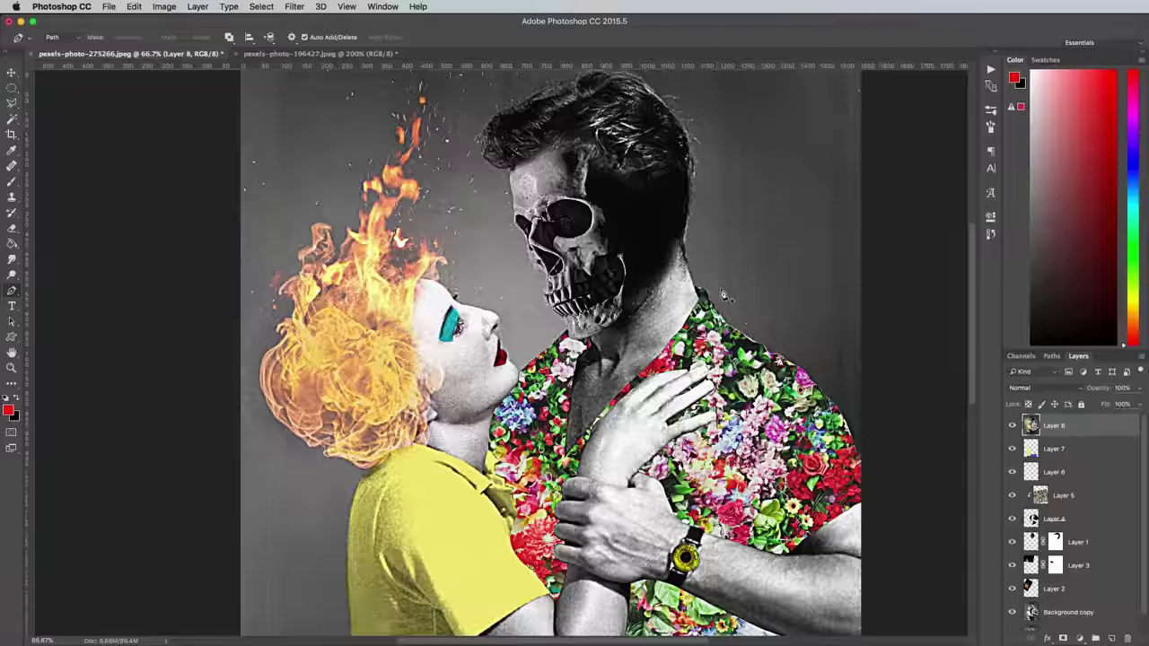
key("super+v")
Set the halftone layer's blend mode to Soft Light and review the whole composite
left_click(1029, 390)
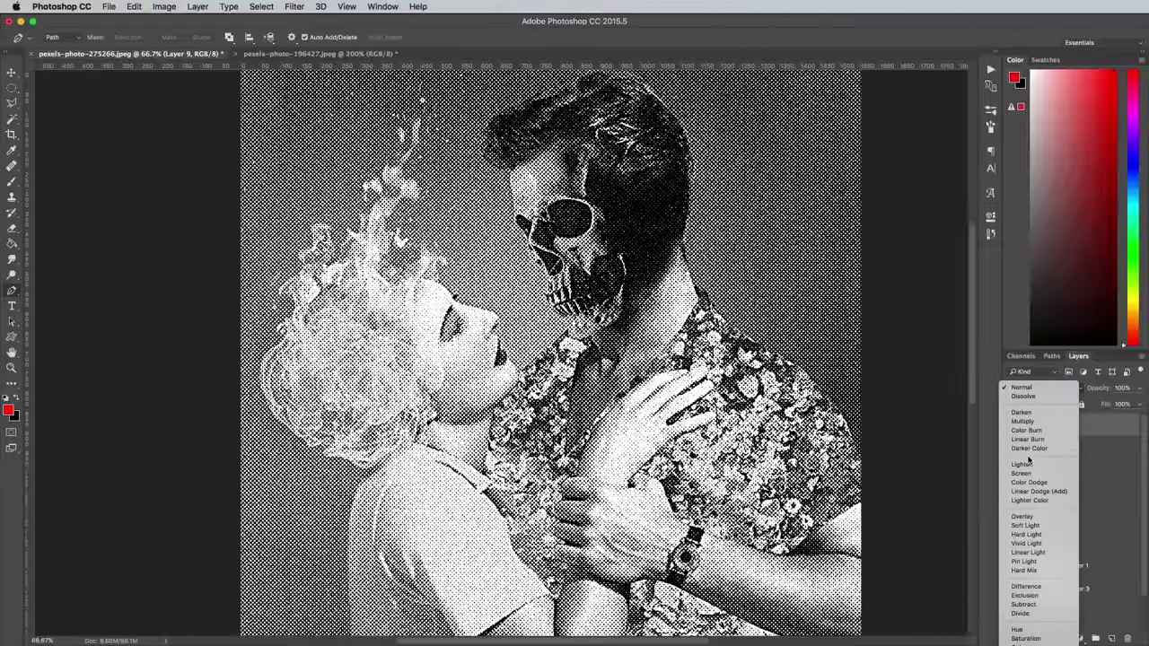
left_click(1028, 525)
key("super+1")
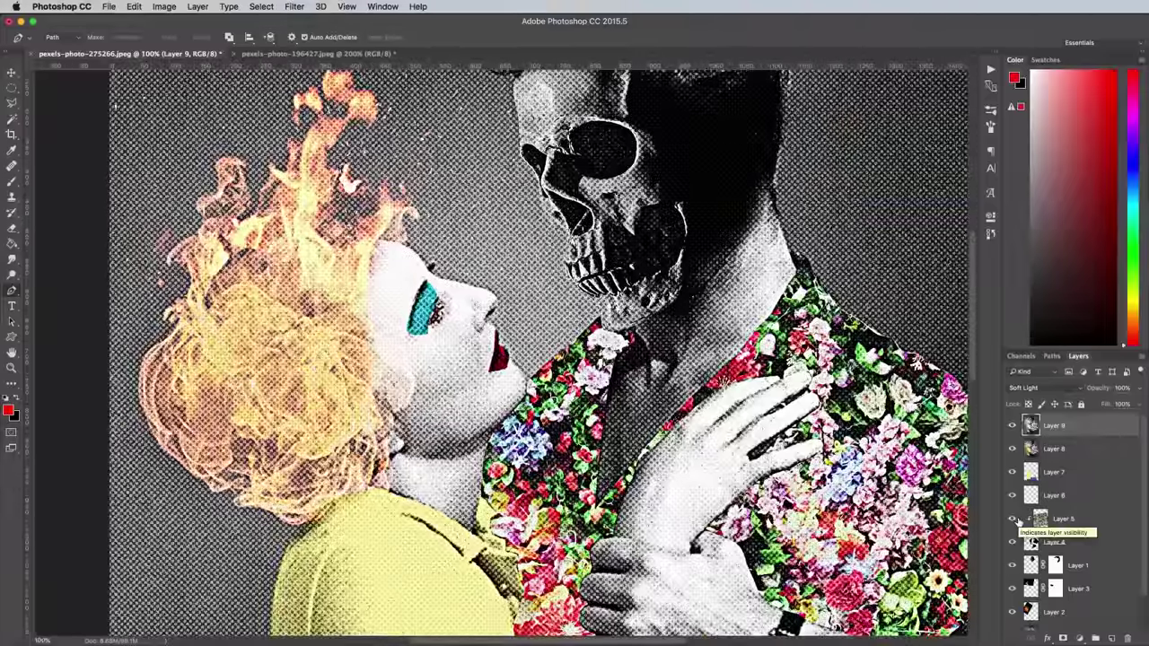
key("super+0")
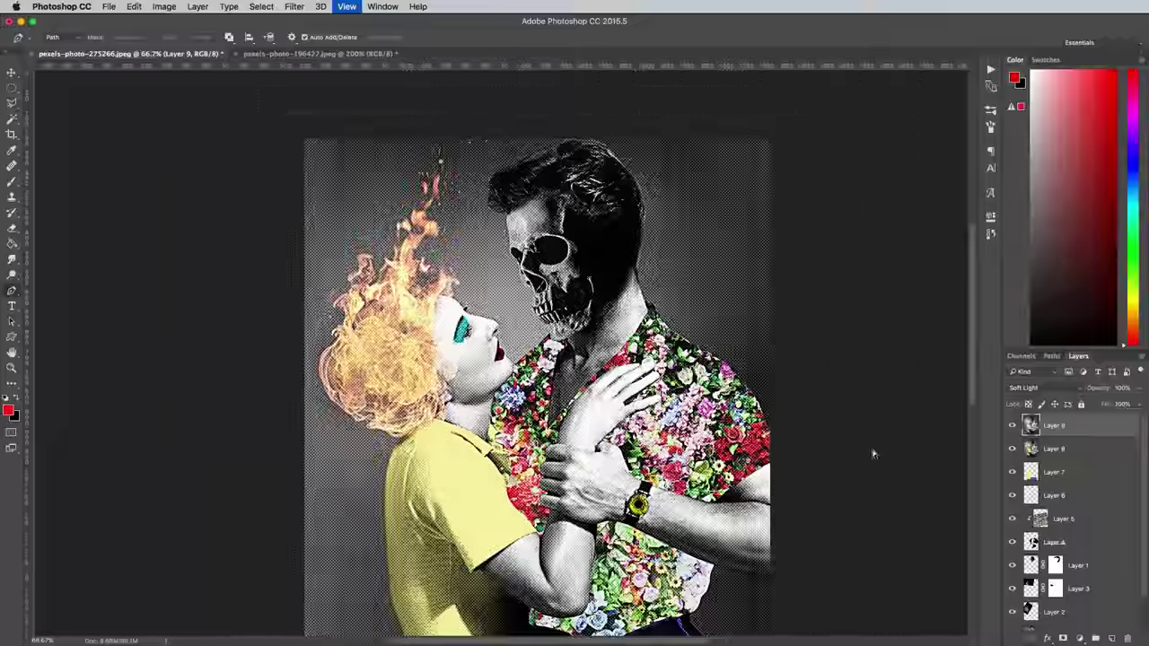
left_click_drag(799, 454, 813, 390)
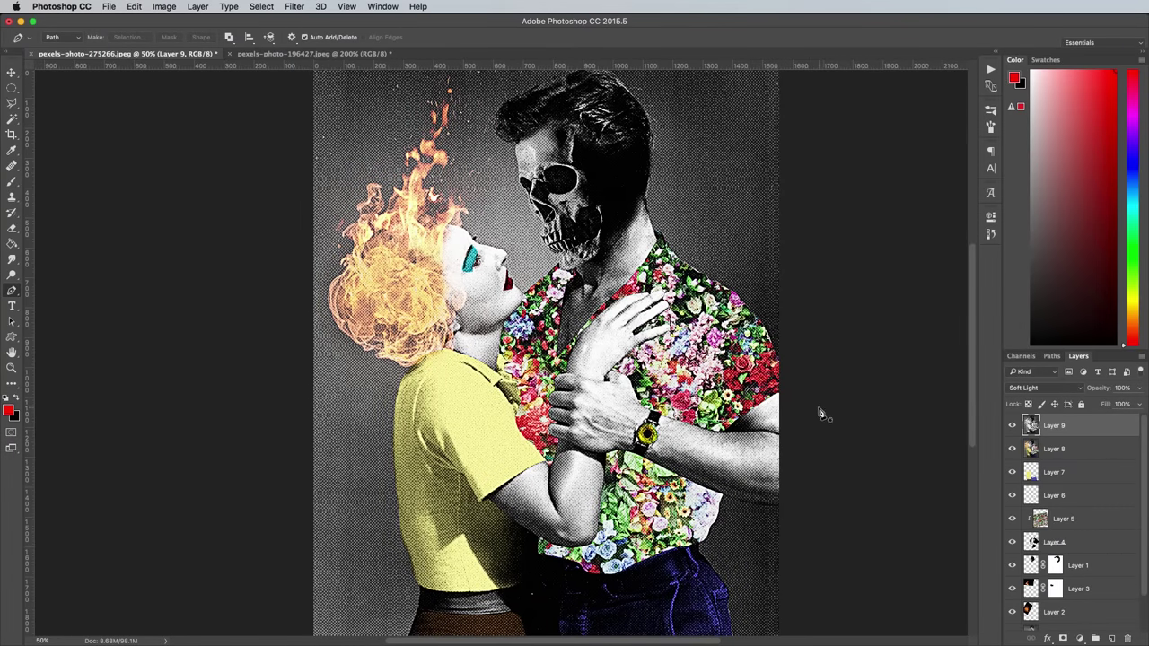